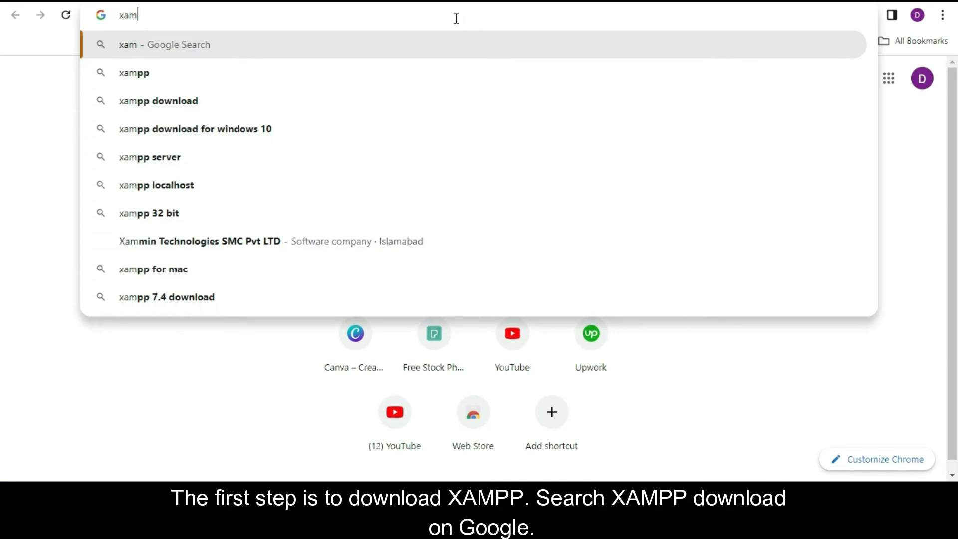
# Search Google for 'xampp download' and open the Apache Friends Download XAMPP result
pyautogui.write('pp download')
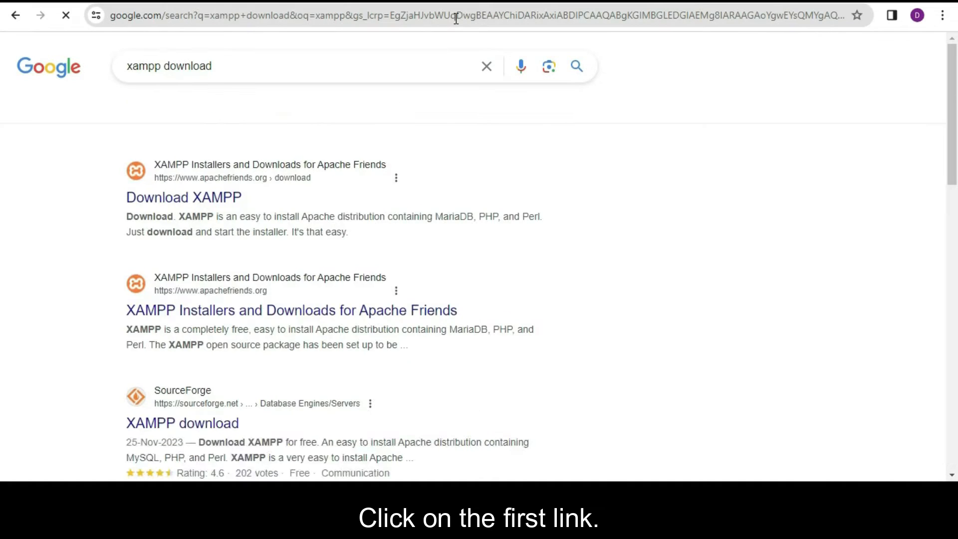
pyautogui.rightClick(164, 240)
pyautogui.click(190, 250)
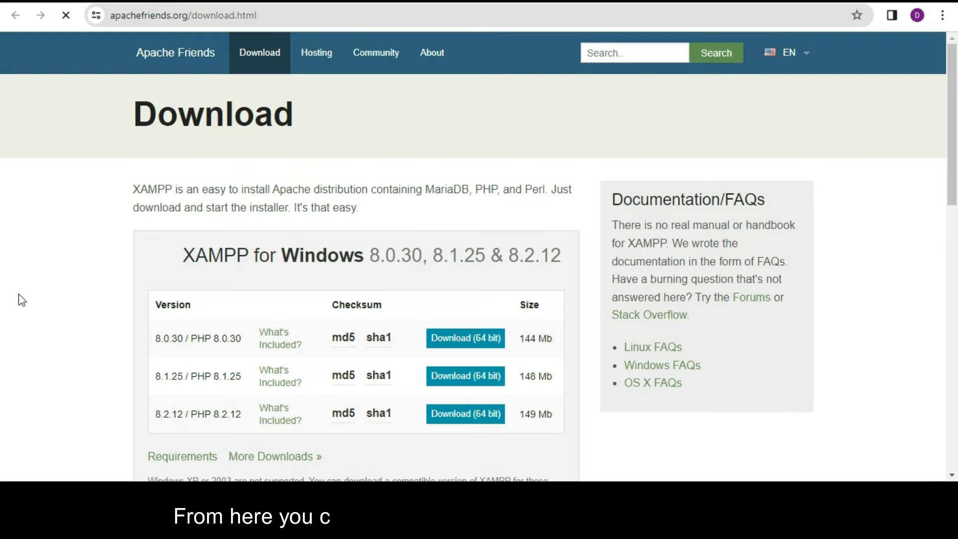
# Download the XAMPP 8.2.12 Windows 64-bit installer from the XAMPP for Windows section
pyautogui.moveTo(953, 120); pyautogui.dragTo(946, 155)
pyautogui.click(280, 357)
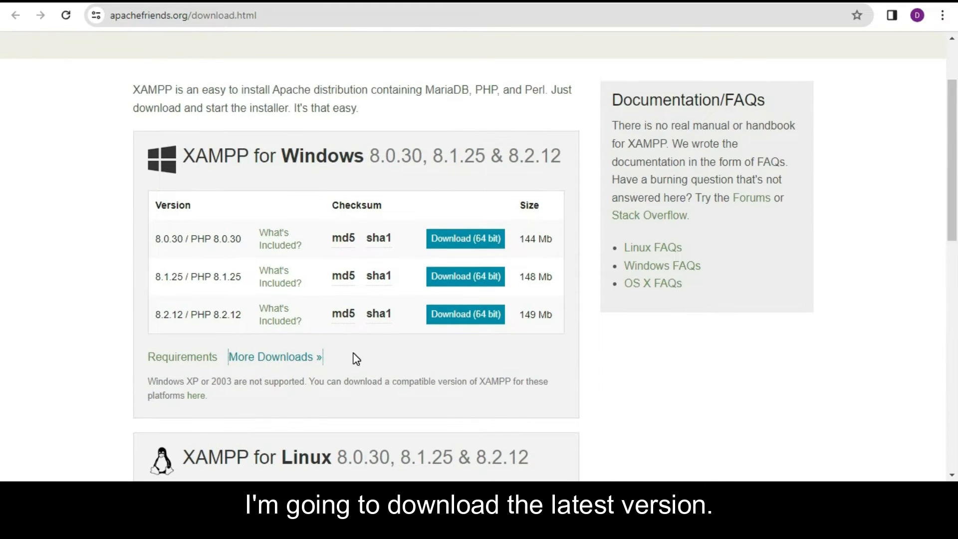
pyautogui.click(483, 318)
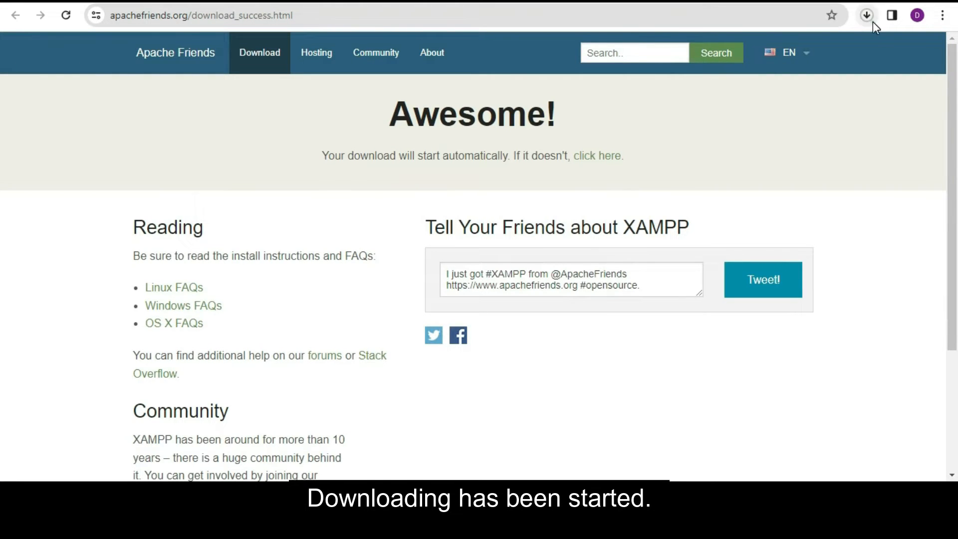
# Have the XAMPP installer open when its download finishes, then show it in the Downloads folder
pyautogui.click(872, 22)
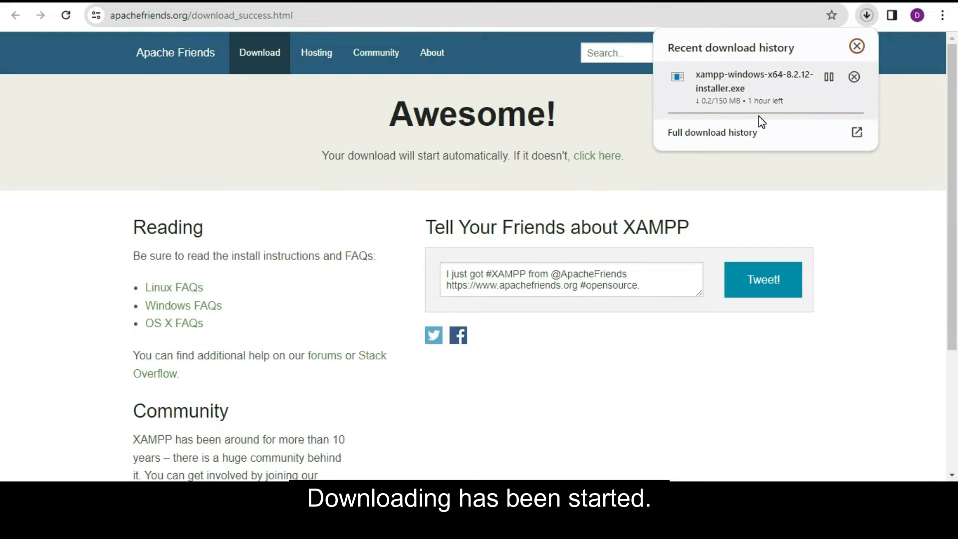
pyautogui.click(724, 99)
pyautogui.click(777, 161)
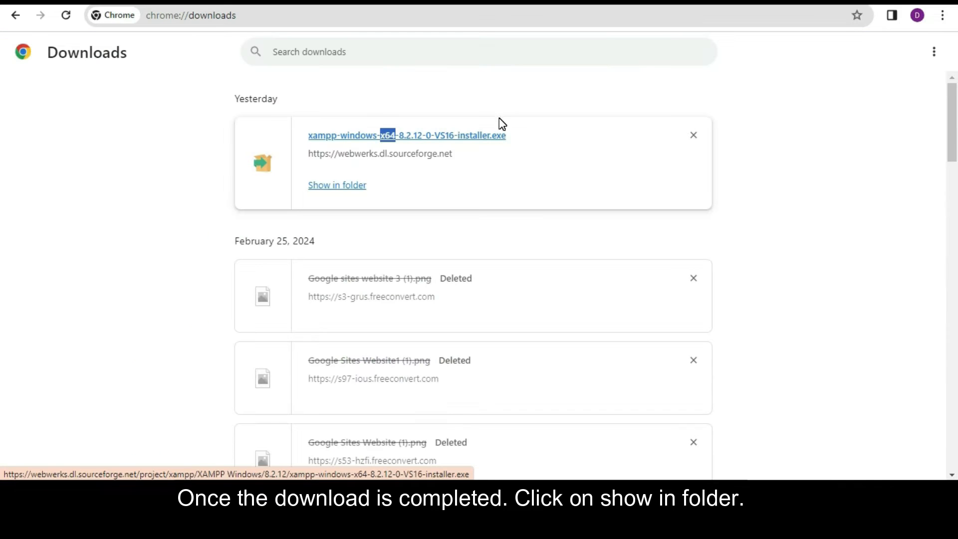
pyautogui.click(347, 190)
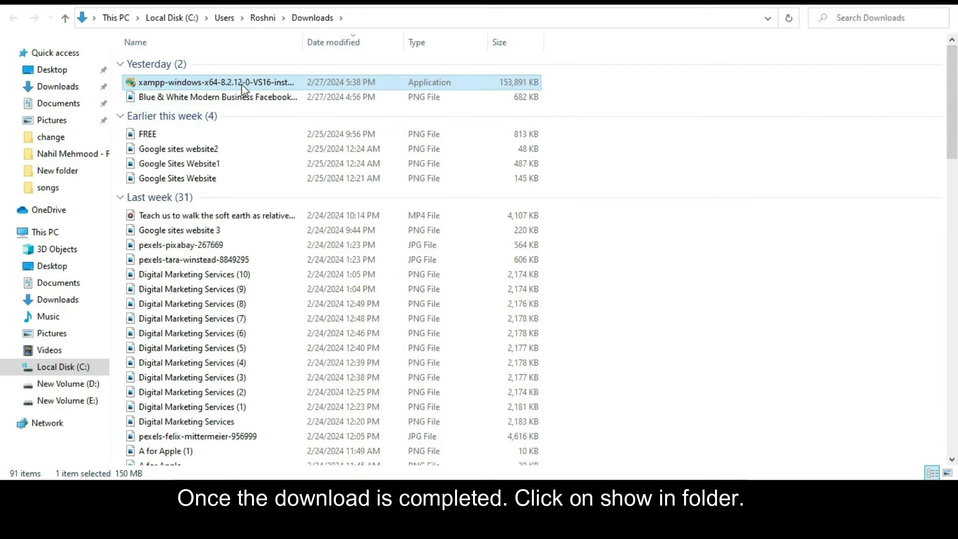
# Launch the XAMPP installer, dismiss the UAC warning, and accept the default components
pyautogui.doubleClick(242, 82)
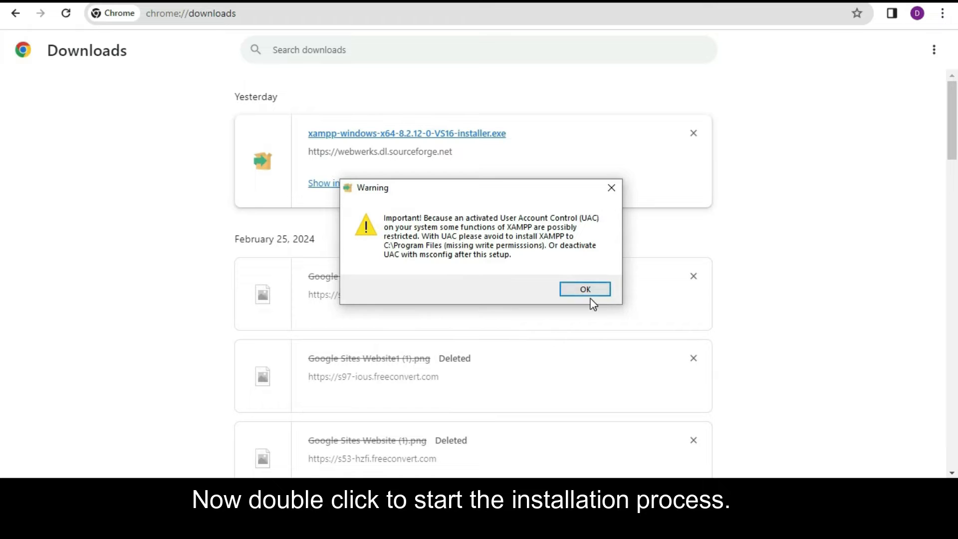
pyautogui.click(605, 289)
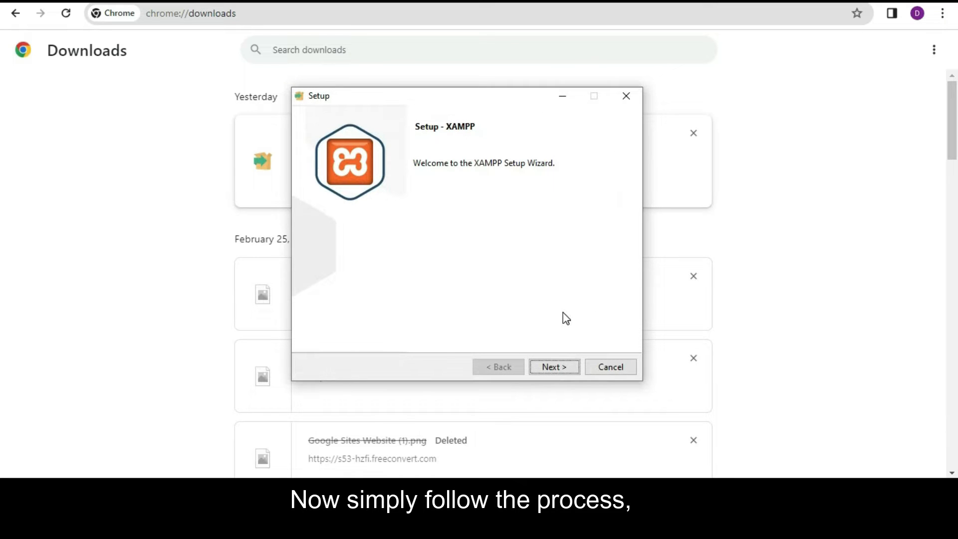
pyautogui.click(566, 366)
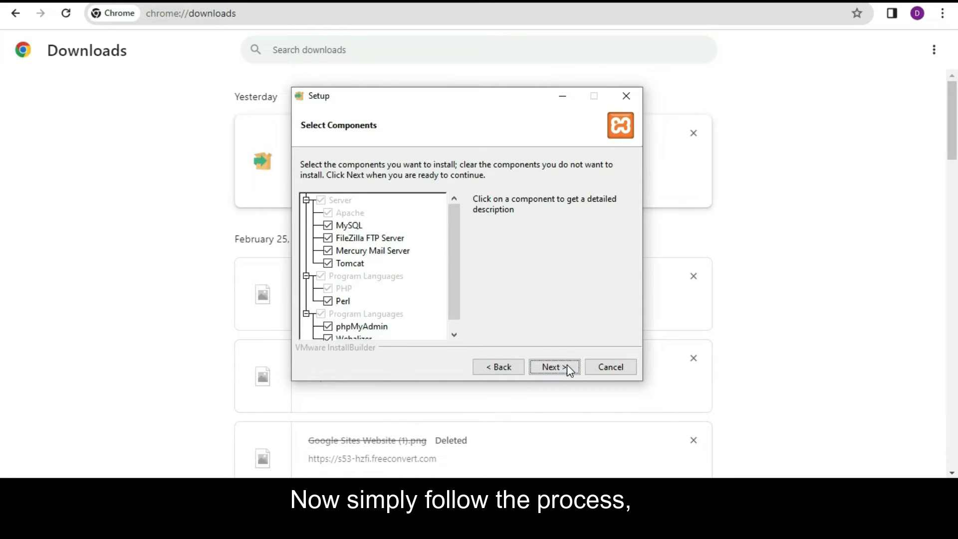
pyautogui.moveTo(458, 231); pyautogui.dragTo(469, 200)
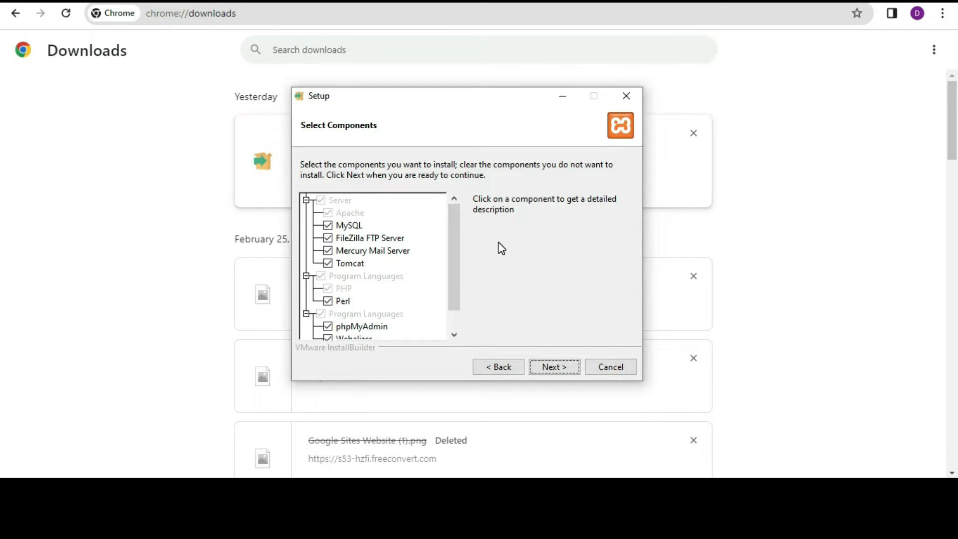
pyautogui.click(560, 364)
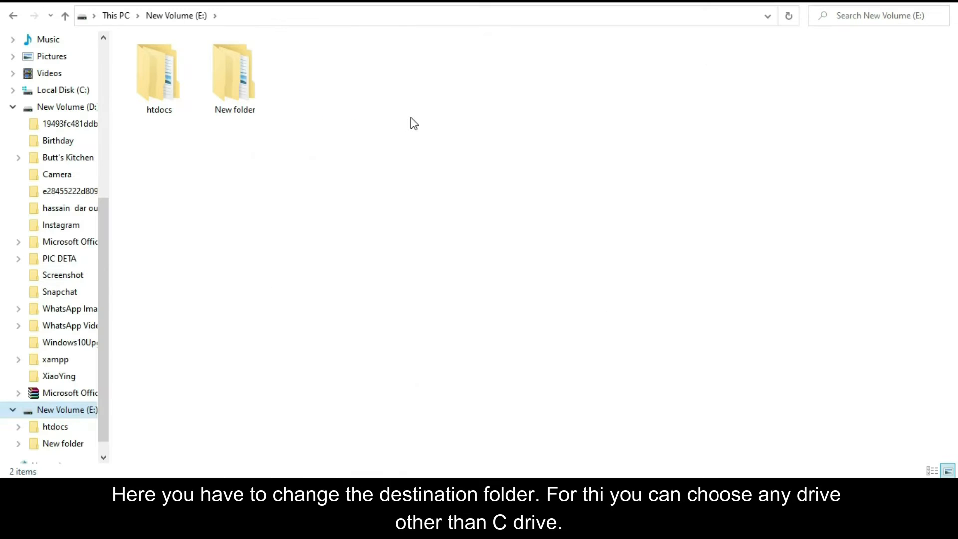
# Create a new folder named XAMPP on New Volume (E:)
pyautogui.rightClick(412, 119)
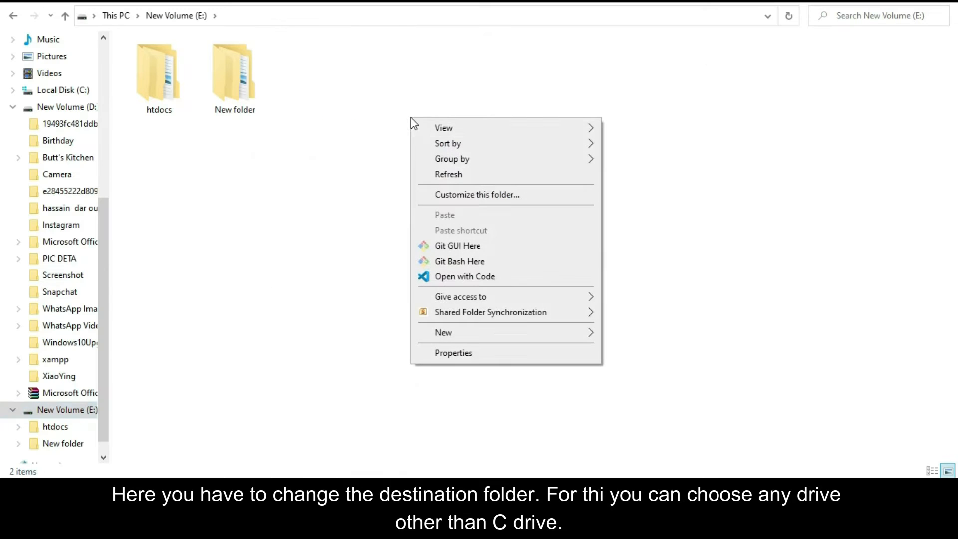
pyautogui.moveTo(447, 335)
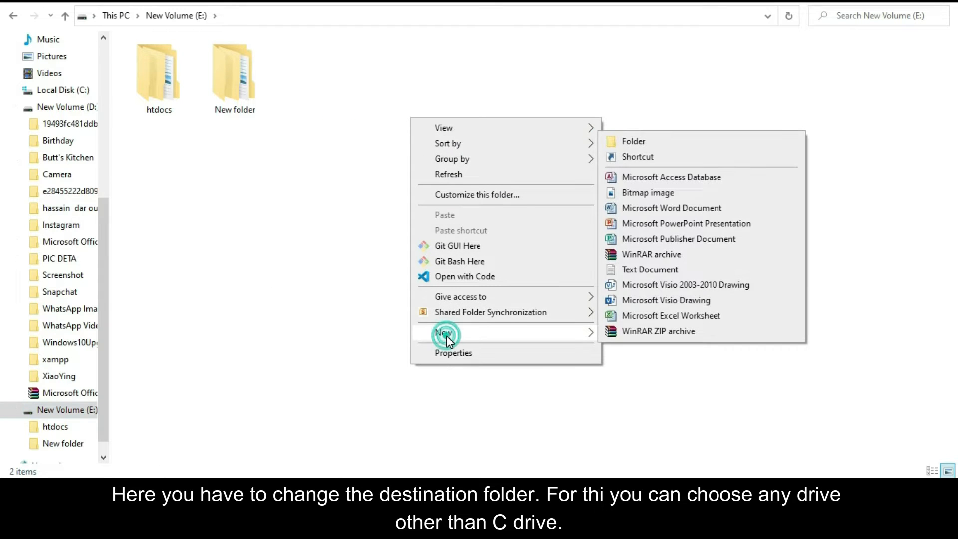
pyautogui.click(696, 144)
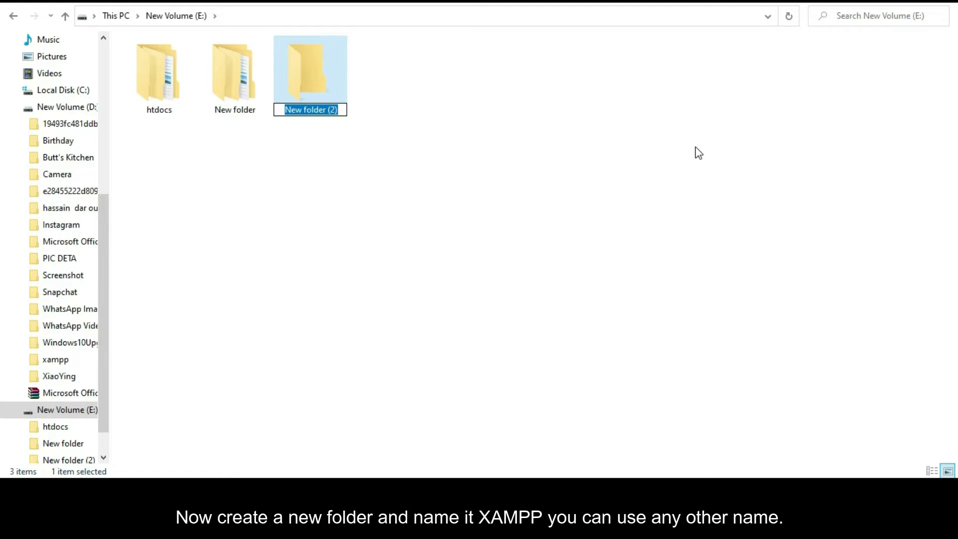
pyautogui.write('Xa')
pyautogui.press('BackSpace')
pyautogui.write('AMPP')
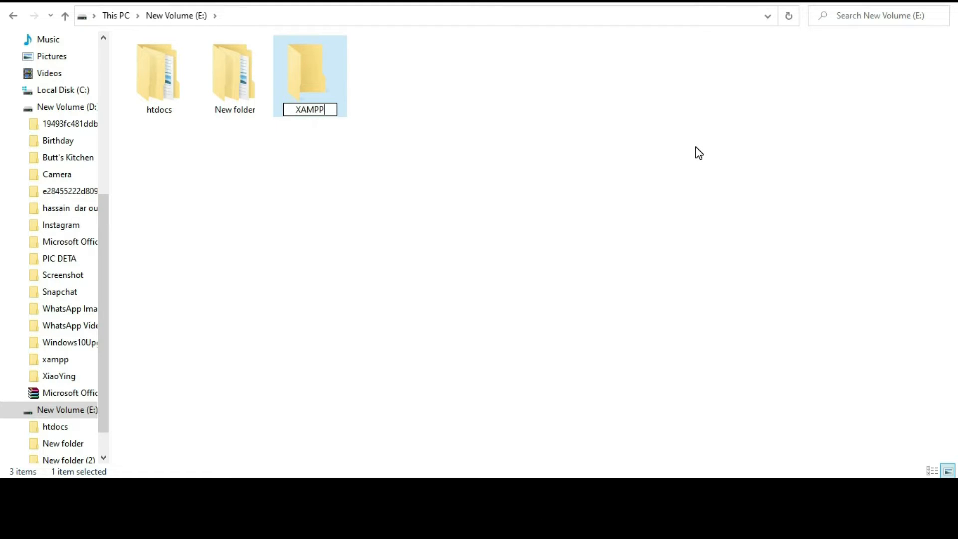
pyautogui.press('Return')
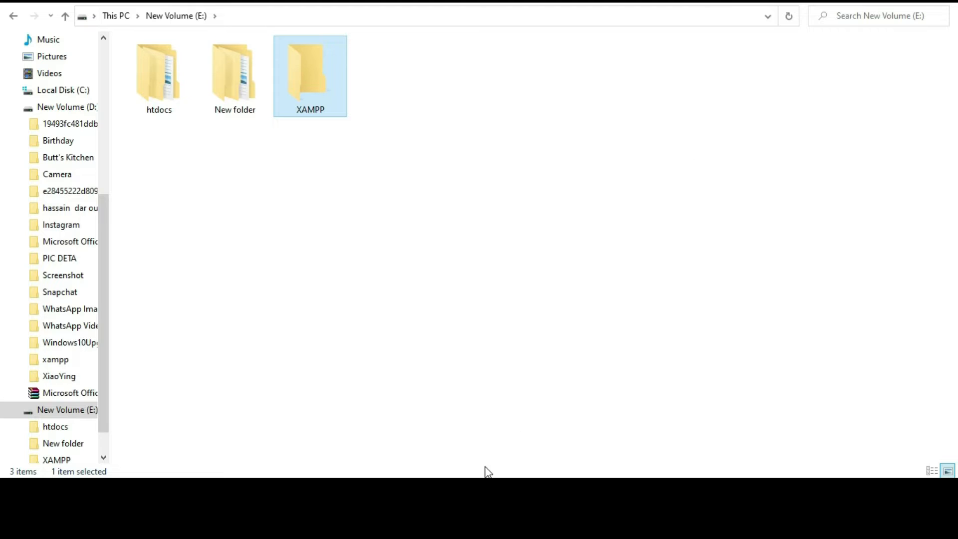
# In the setup's folder browser, choose the XAMPP folder on New Volume (E:) as the install location
pyautogui.hotkey('alt', 'Tab')
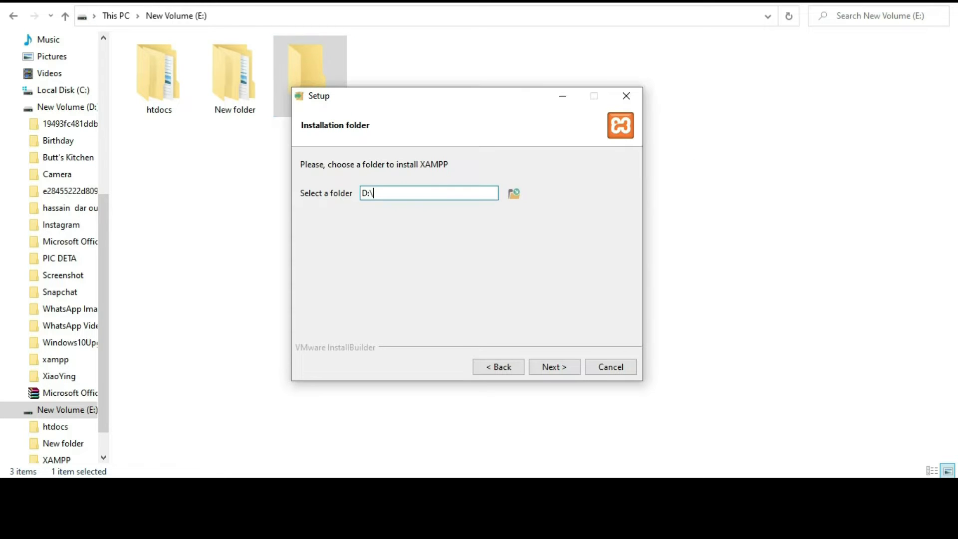
pyautogui.click(515, 194)
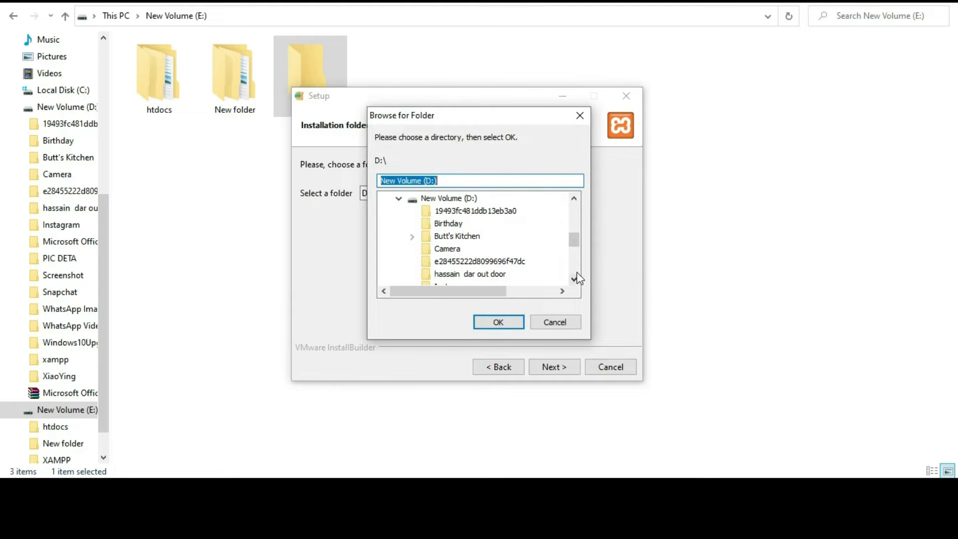
pyautogui.scroll(-4, 576, 271)
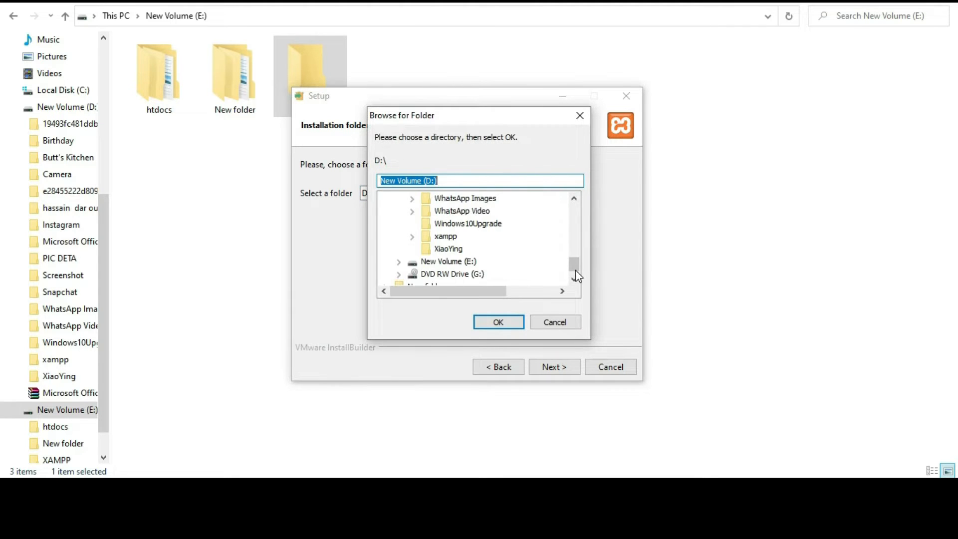
pyautogui.click(399, 262)
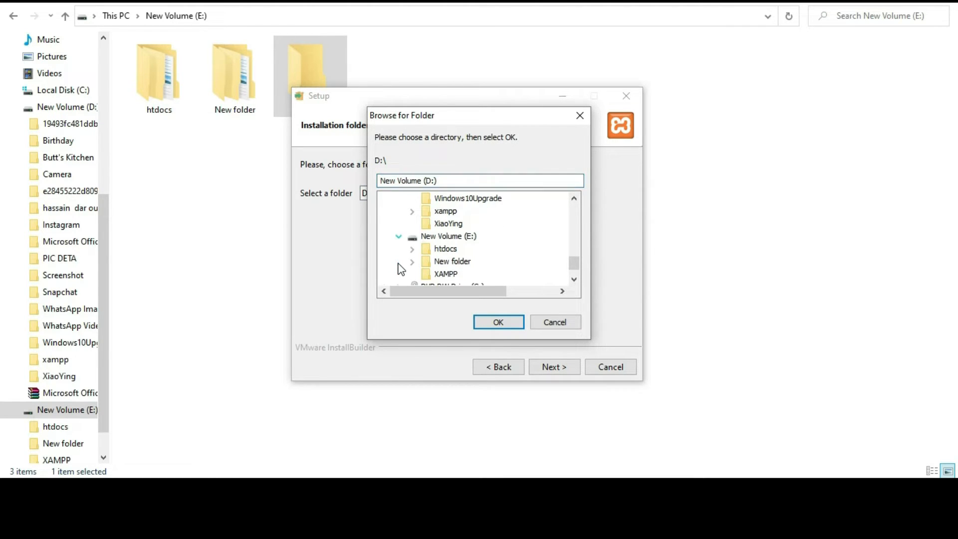
pyautogui.click(574, 280)
pyautogui.click(444, 264)
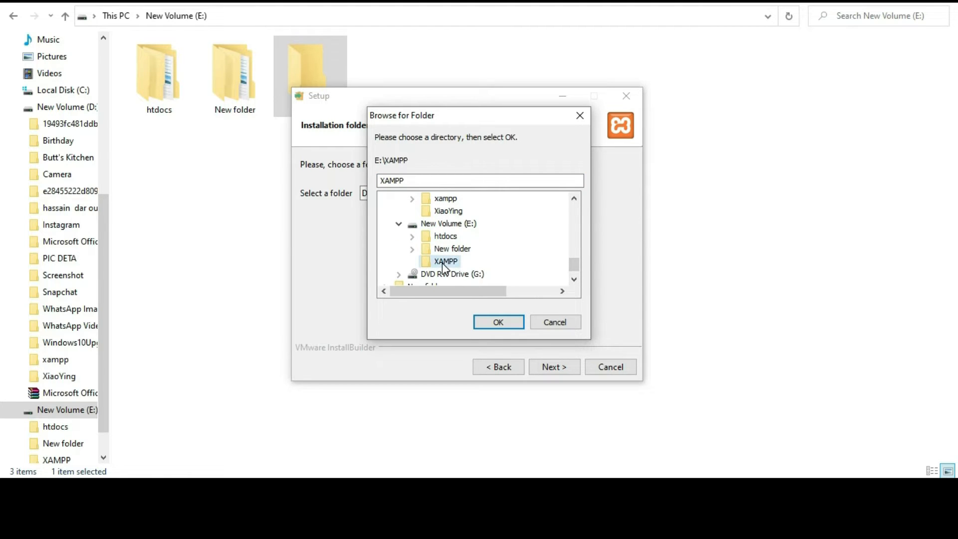
pyautogui.click(489, 325)
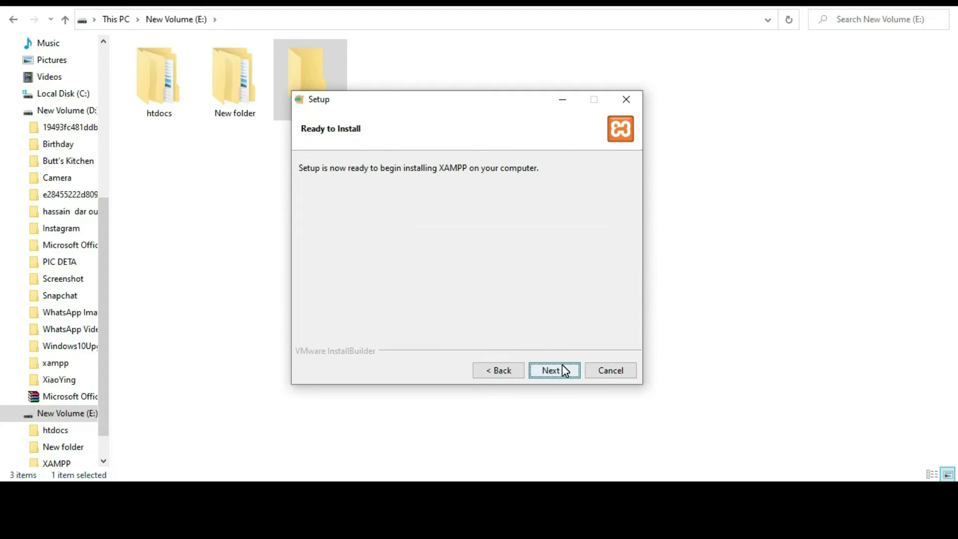
# Install XAMPP into E:\XAMPP and finish the setup wizard once installation completes
pyautogui.click(562, 370)
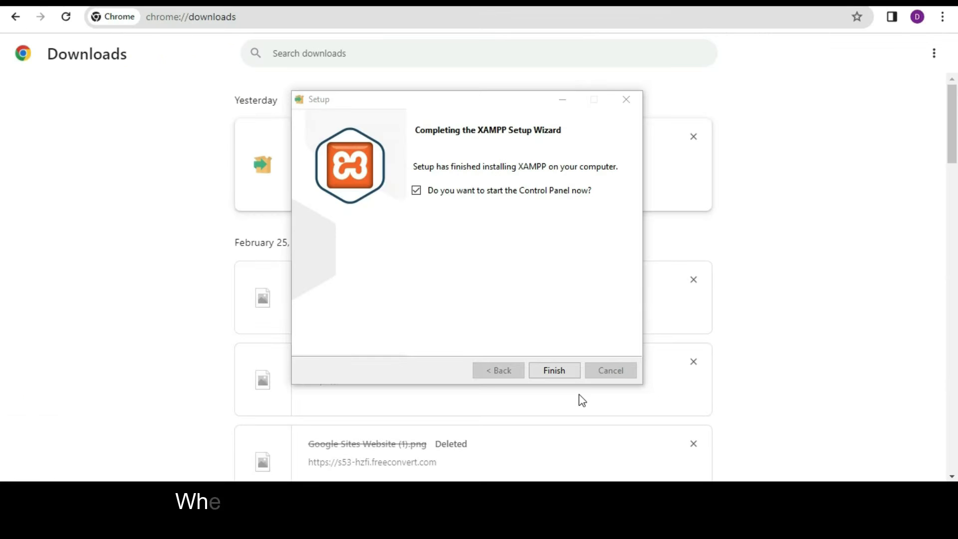
pyautogui.click(554, 371)
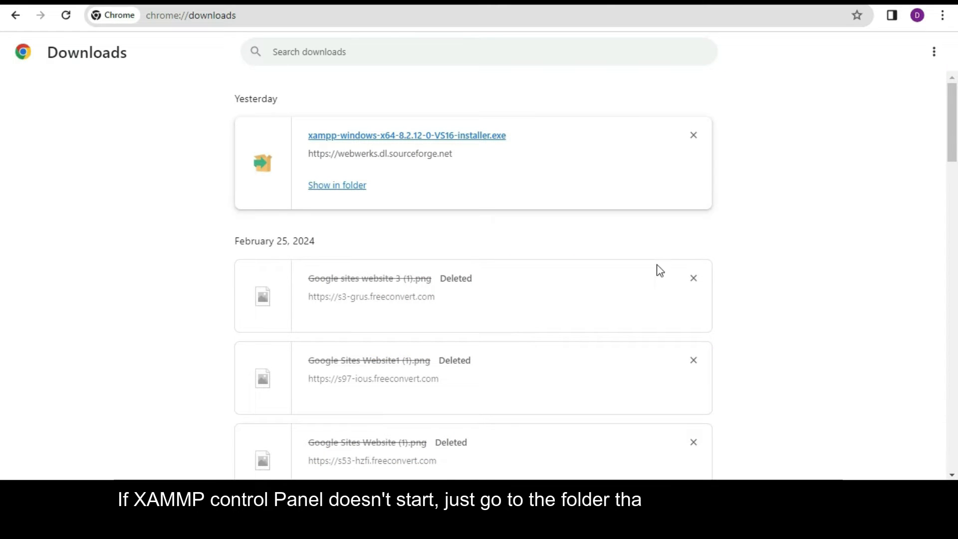
# Open the E:\XAMPP folder and launch the xampp-control application
pyautogui.moveTo(338, 449)
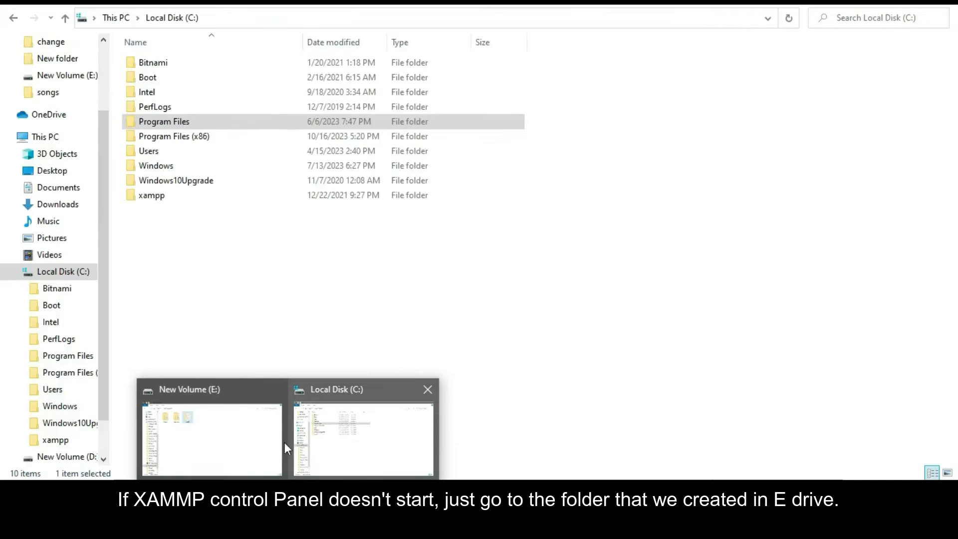
pyautogui.click(247, 444)
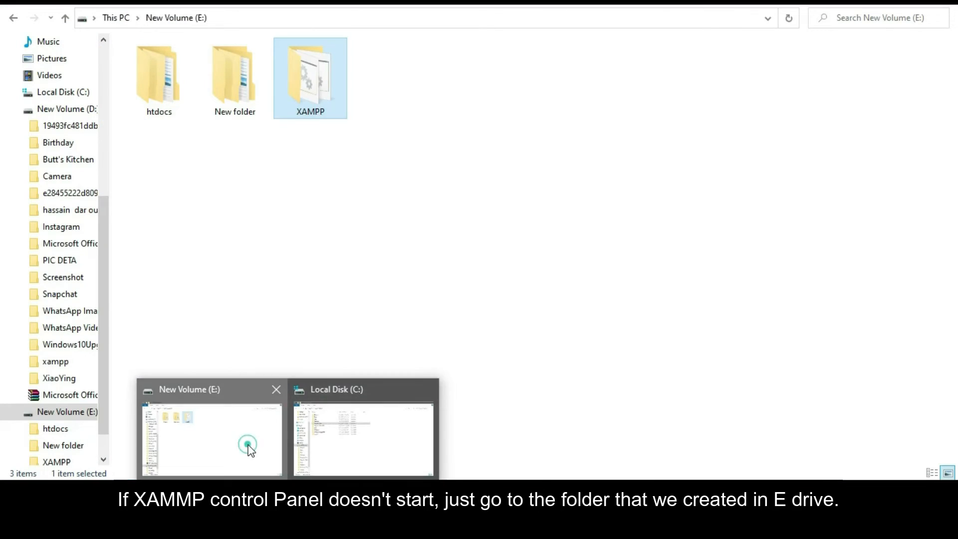
pyautogui.doubleClick(328, 80)
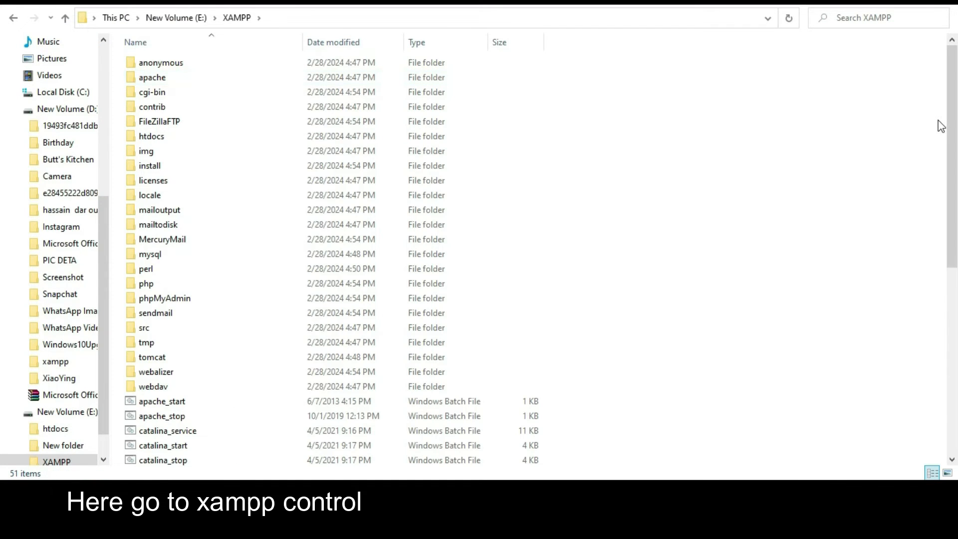
pyautogui.press('pagedown')
pyautogui.press('pagedown')
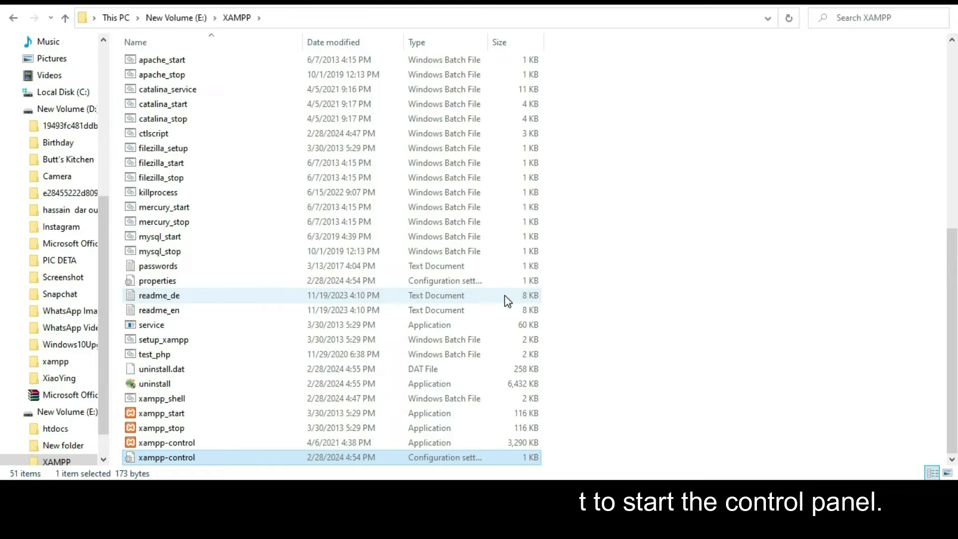
pyautogui.click(184, 443)
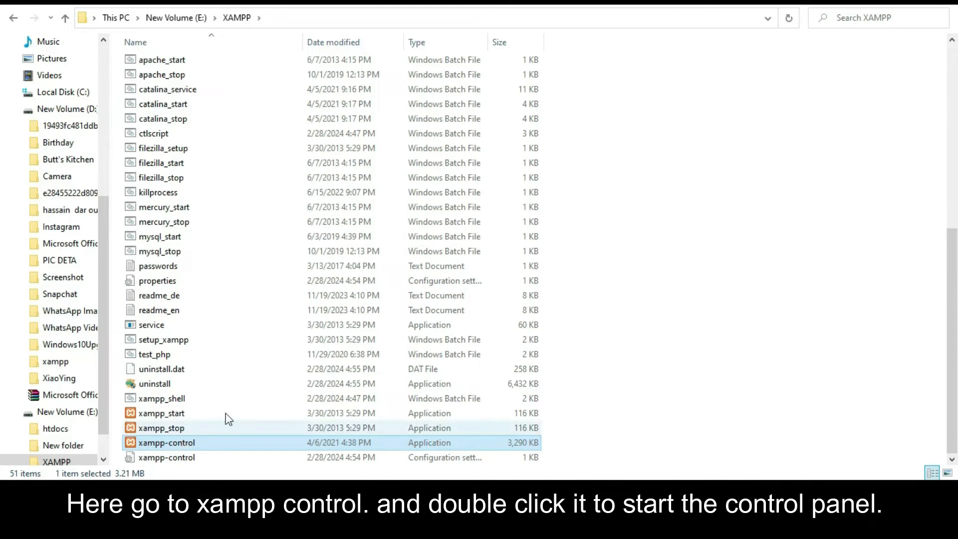
pyautogui.doubleClick(260, 443)
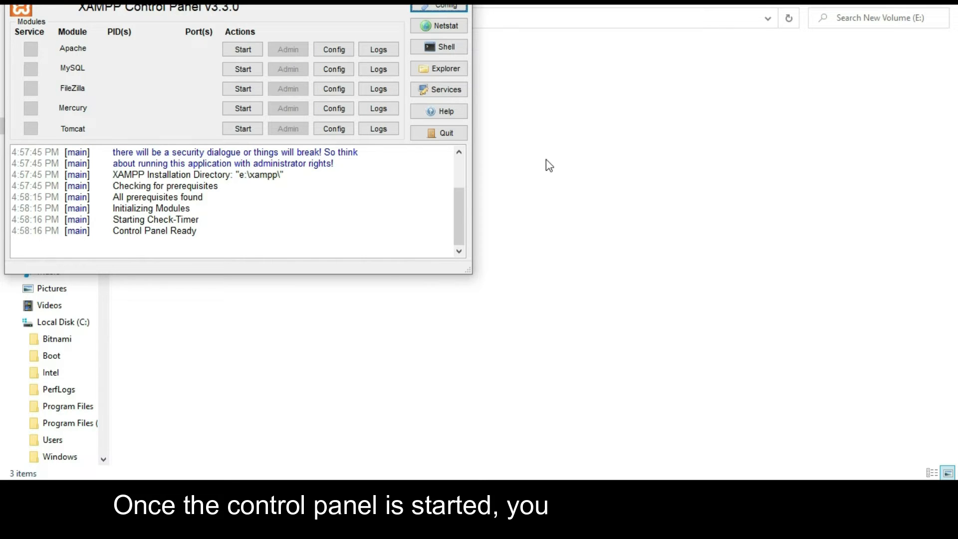
# Load localhost in Chrome, see ERR_CONNECTION_REFUSED, and go back to the new tab page
pyautogui.moveTo(361, 5); pyautogui.dragTo(602, 125)
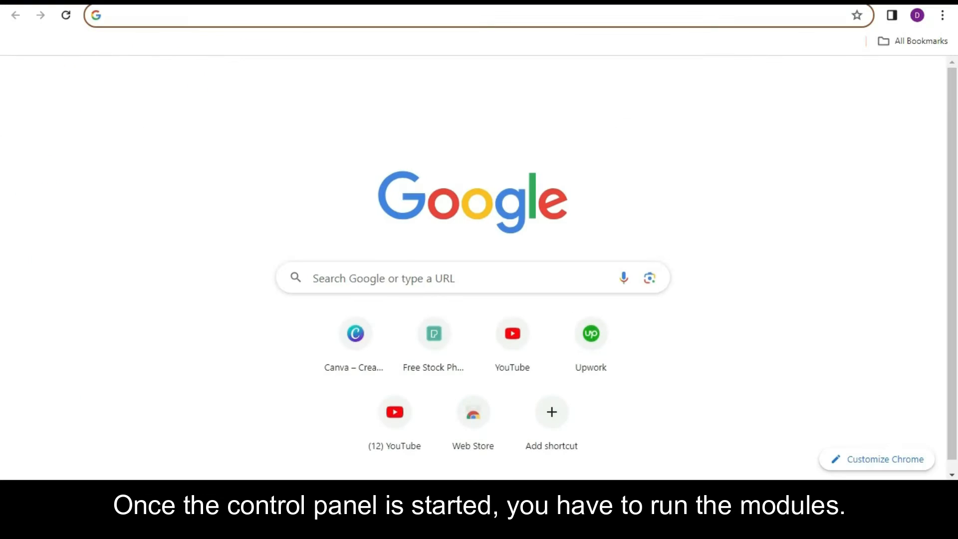
pyautogui.write('lo')
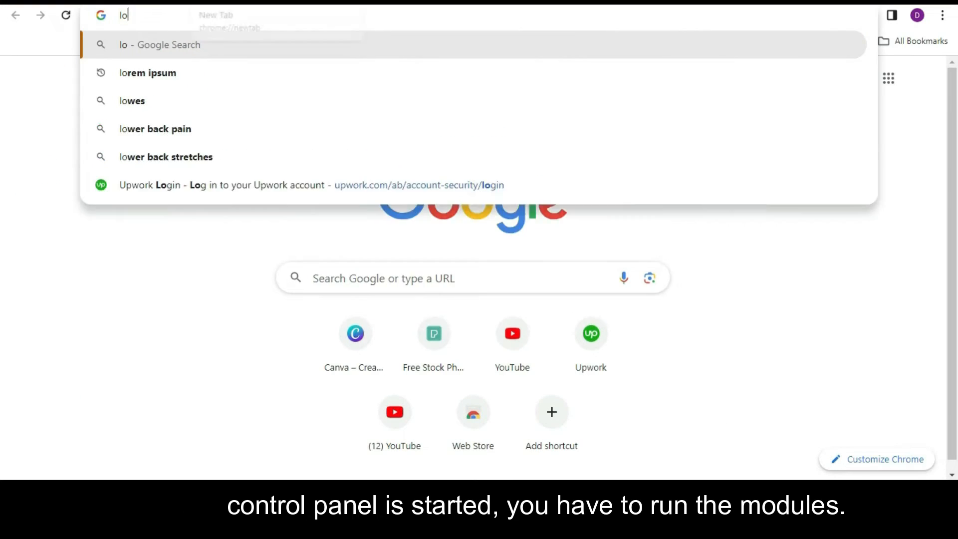
pyautogui.write('calh')
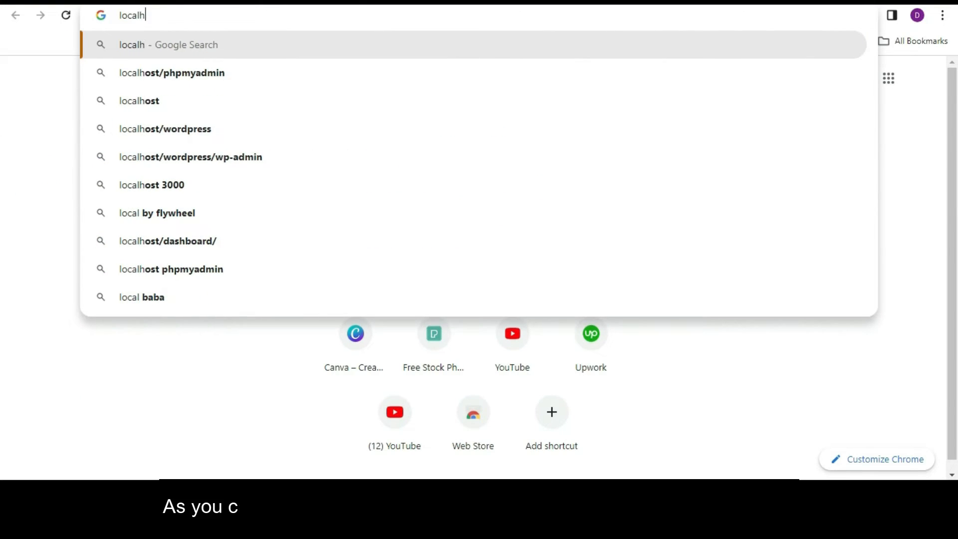
pyautogui.write('ost')
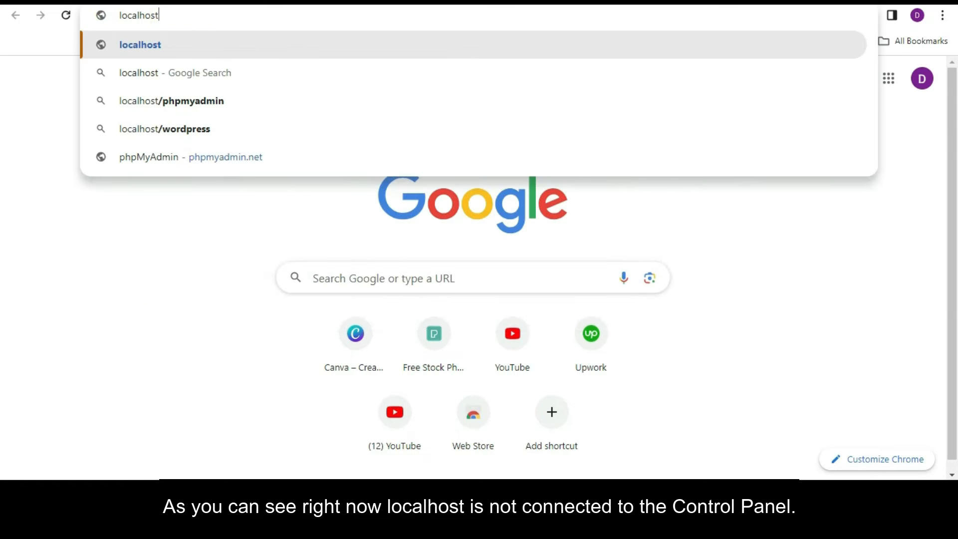
pyautogui.press('Return')
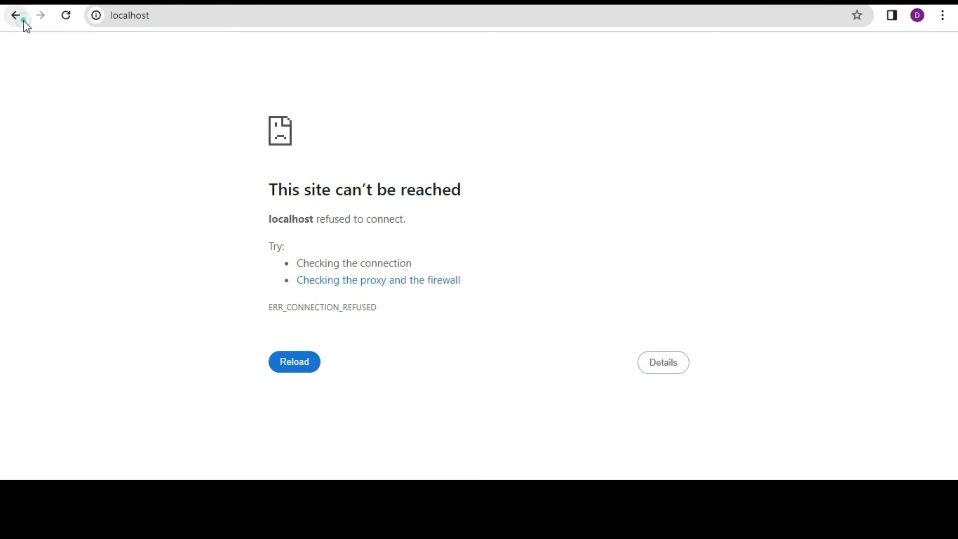
pyautogui.click(23, 20)
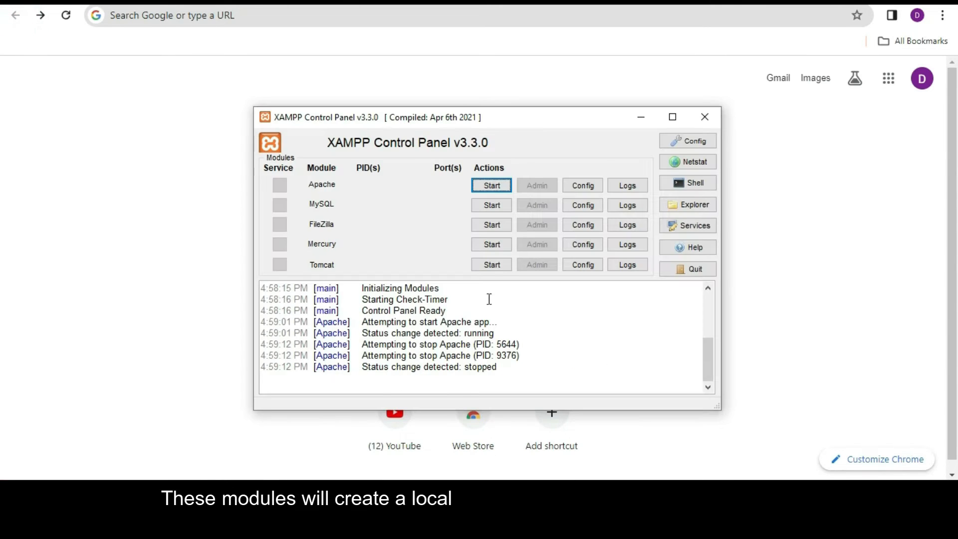
# Start the Apache module in the XAMPP Control Panel so it runs on ports 80 and 443
pyautogui.click(492, 187)
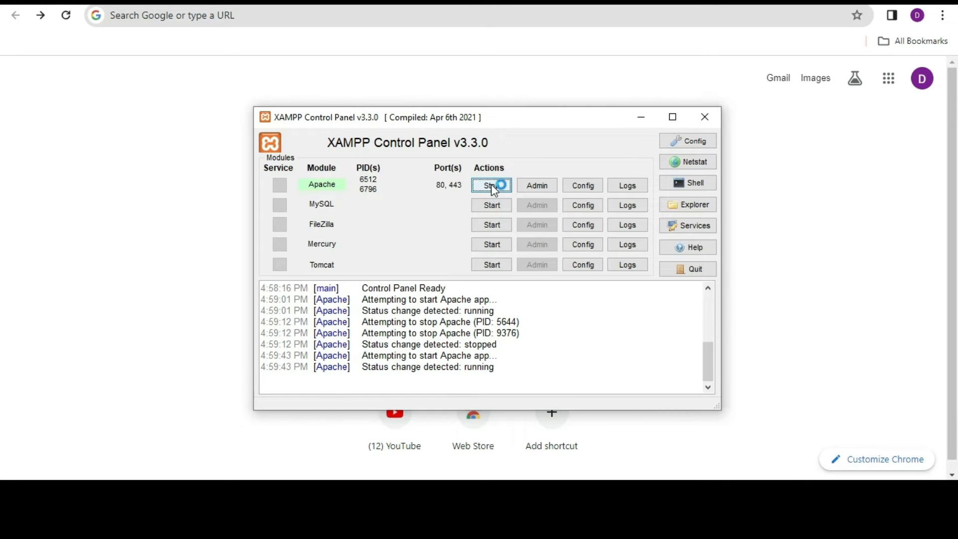
pyautogui.click(295, 19)
# Load localhost and scroll through the Welcome to XAMPP for Windows 8.2.12 dashboard
pyautogui.write('localhost')
pyautogui.press('Return')
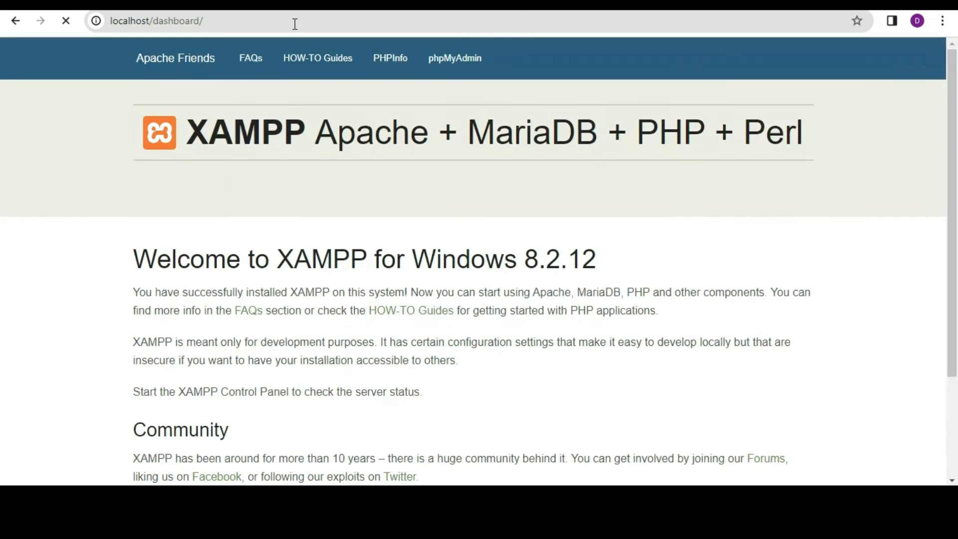
pyautogui.moveTo(956, 120); pyautogui.dragTo(948, 74)
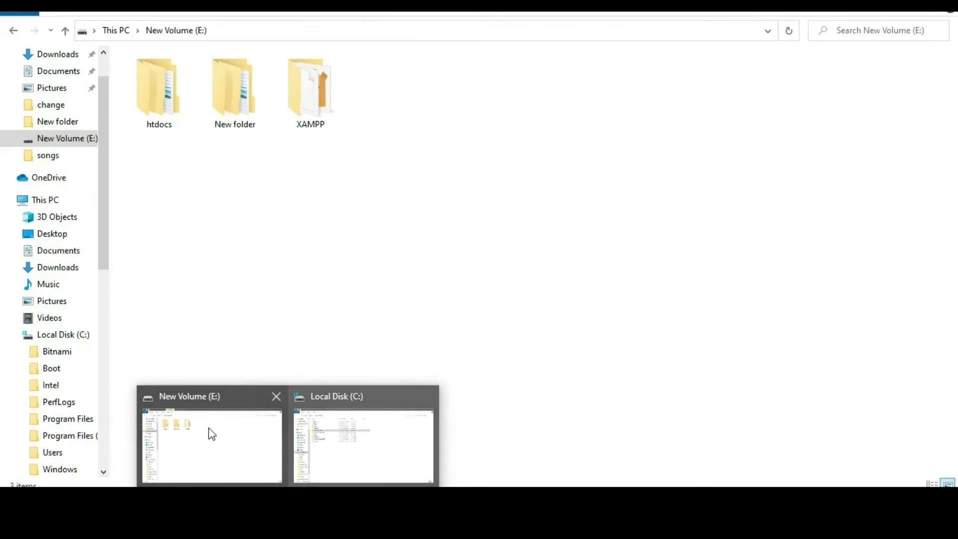
# Start MySQL on port 3306 and allow it through the Windows firewall
pyautogui.click(208, 427)
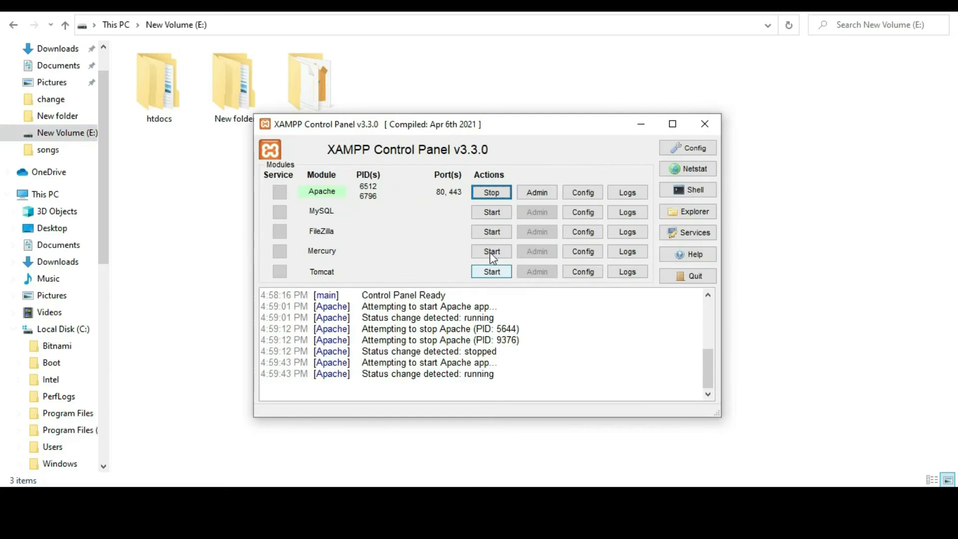
pyautogui.click(492, 213)
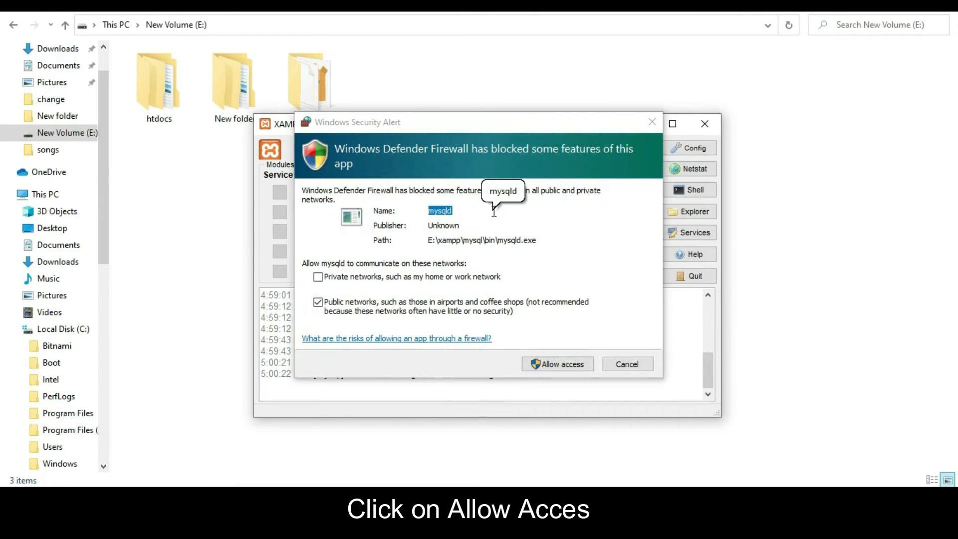
pyautogui.click(565, 367)
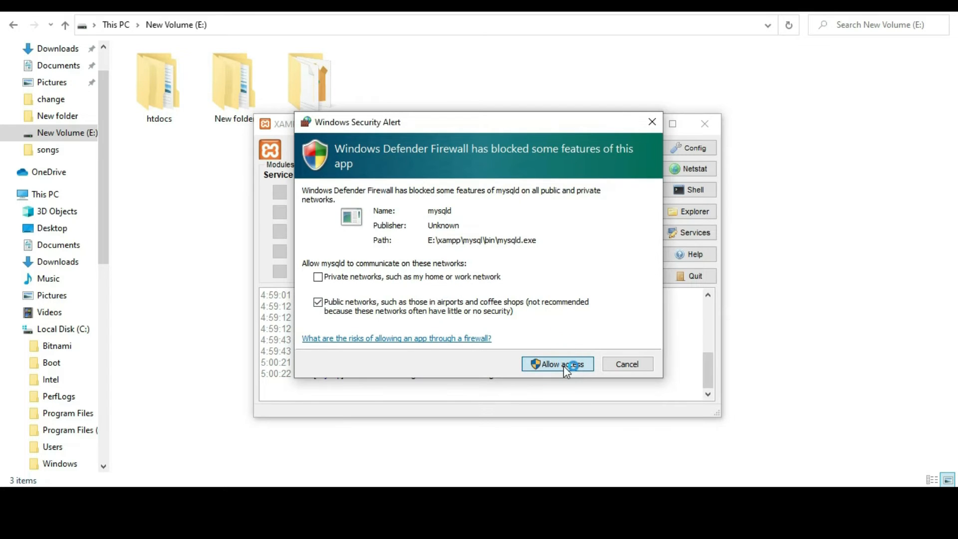
pyautogui.click(563, 366)
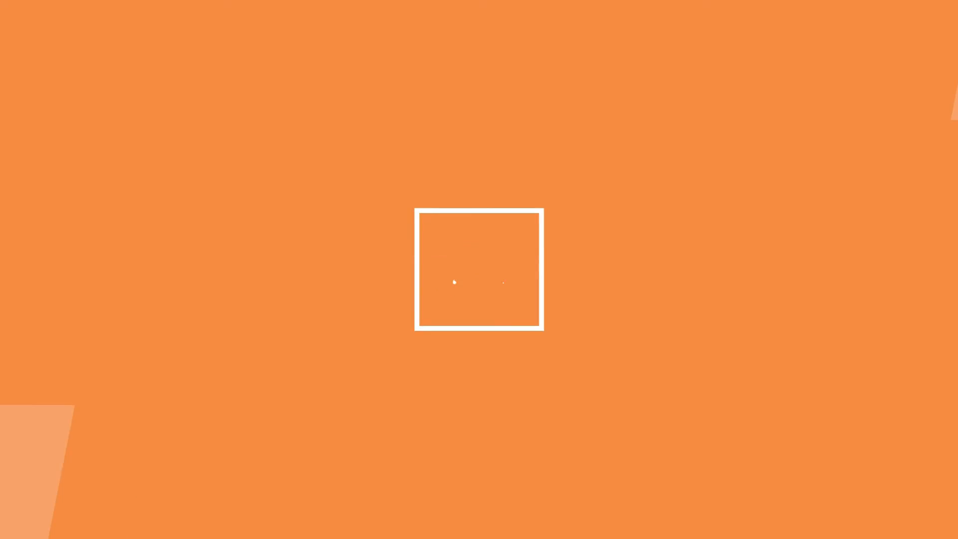
# Search Google for 'wordpress download' and open the WordPress.org result in a new tab
pyautogui.write('w')
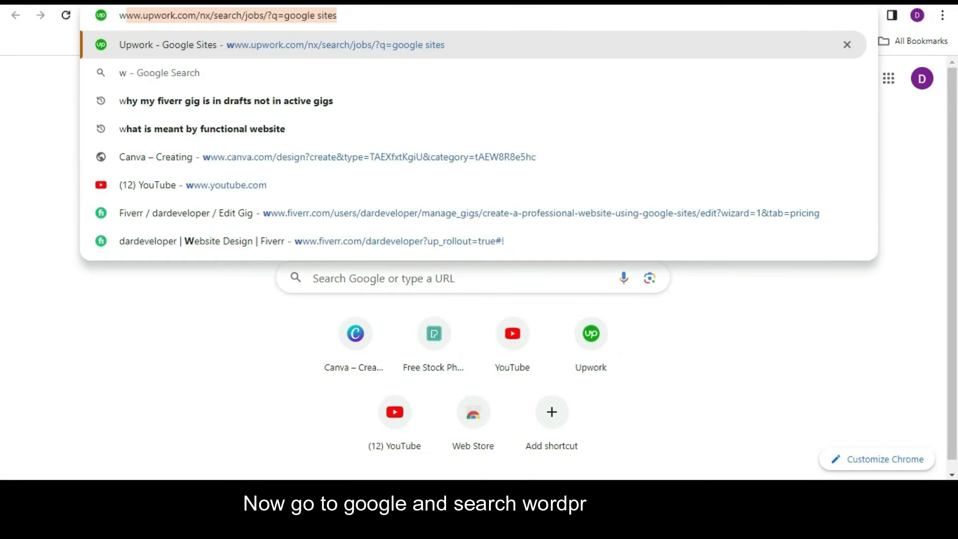
pyautogui.write('ordpress')
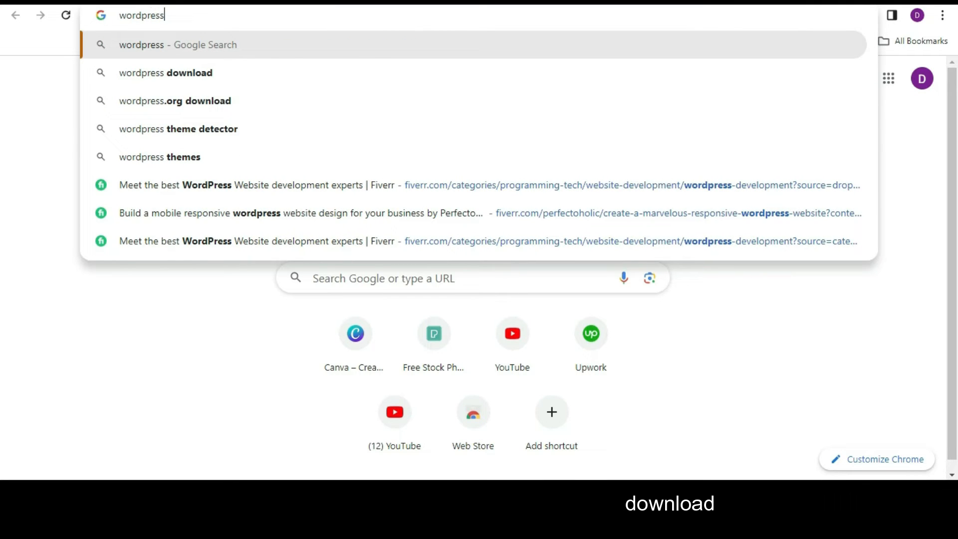
pyautogui.press('Down')
pyautogui.press('Return')
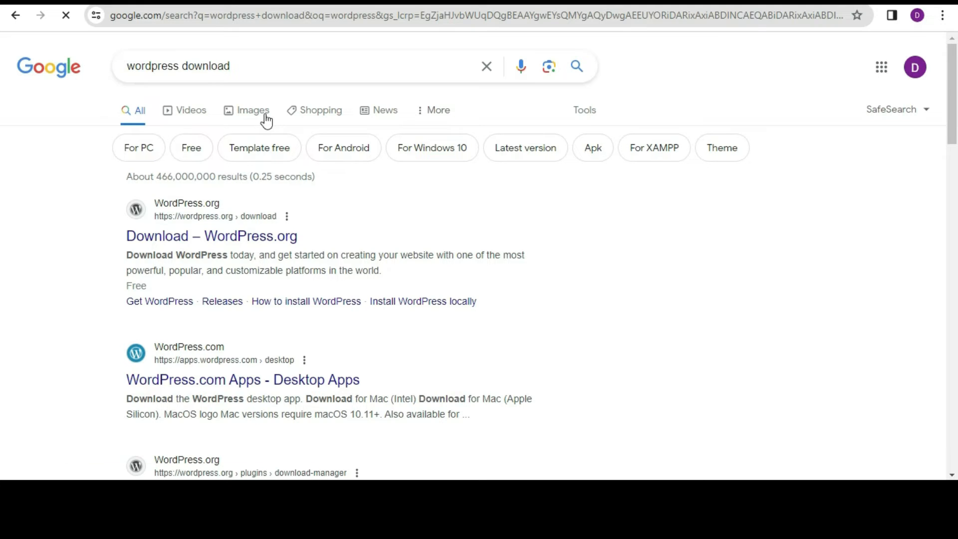
pyautogui.rightClick(250, 244)
pyautogui.click(270, 250)
pyautogui.hotkey('ctrl', 'Tab')
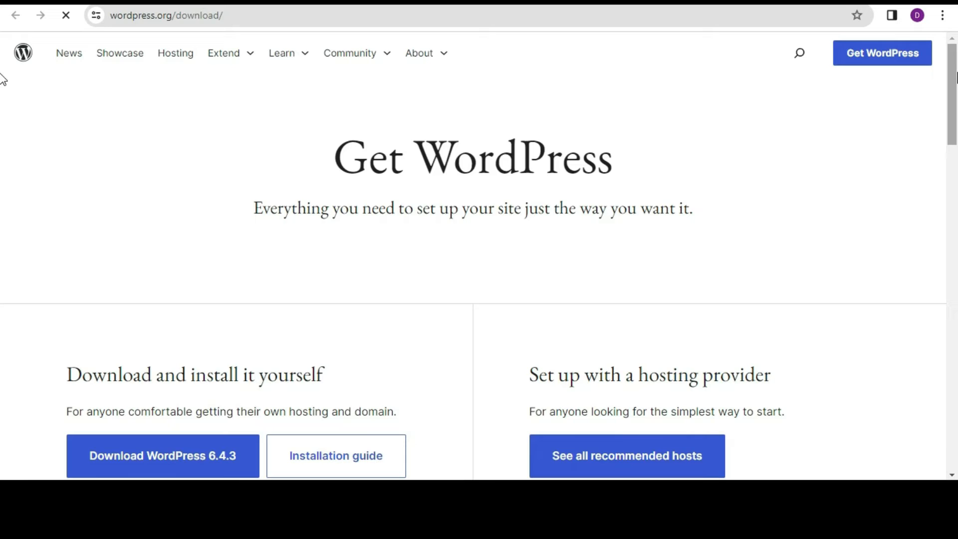
# Download WordPress 6.4.3 and dismiss the thanks-for-downloading message
pyautogui.scroll(-7, 2, 120)
pyautogui.moveTo(956, 155)
pyautogui.mouseDown()
pyautogui.moveTo(946, 74)
pyautogui.moveTo(956, 144)
pyautogui.mouseUp()
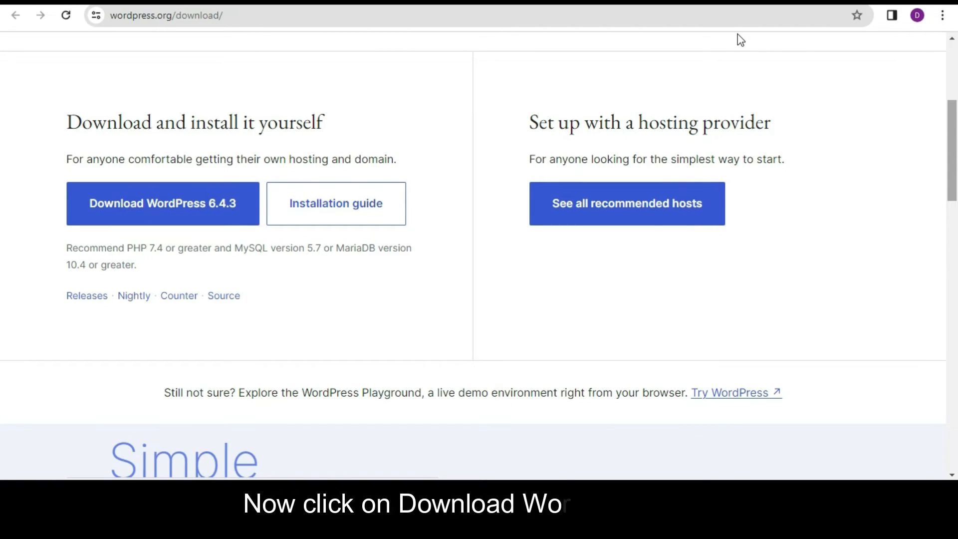
pyautogui.click(215, 205)
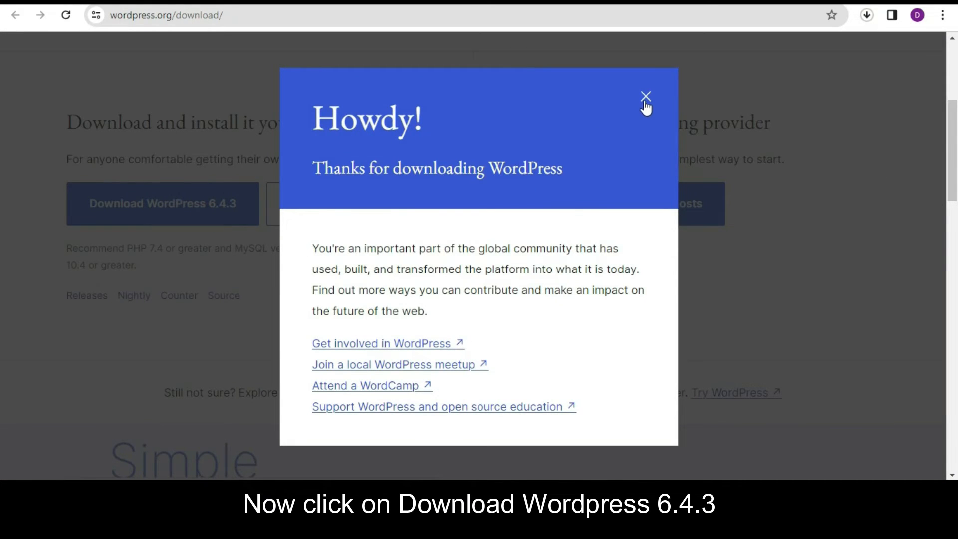
pyautogui.click(645, 98)
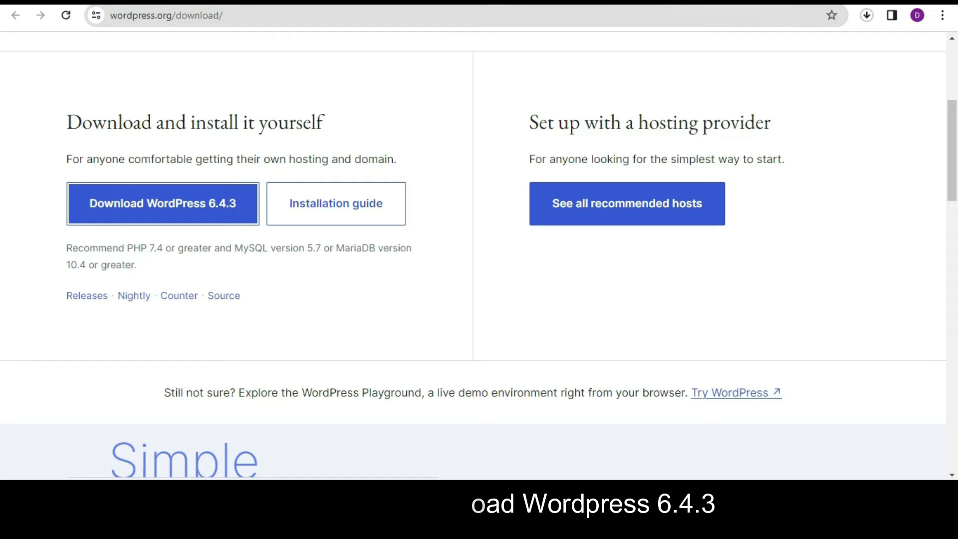
# Load localhost/phpmyadmin and enter the site's name in the new Database name box
pyautogui.hotkey('ctrl', 't')
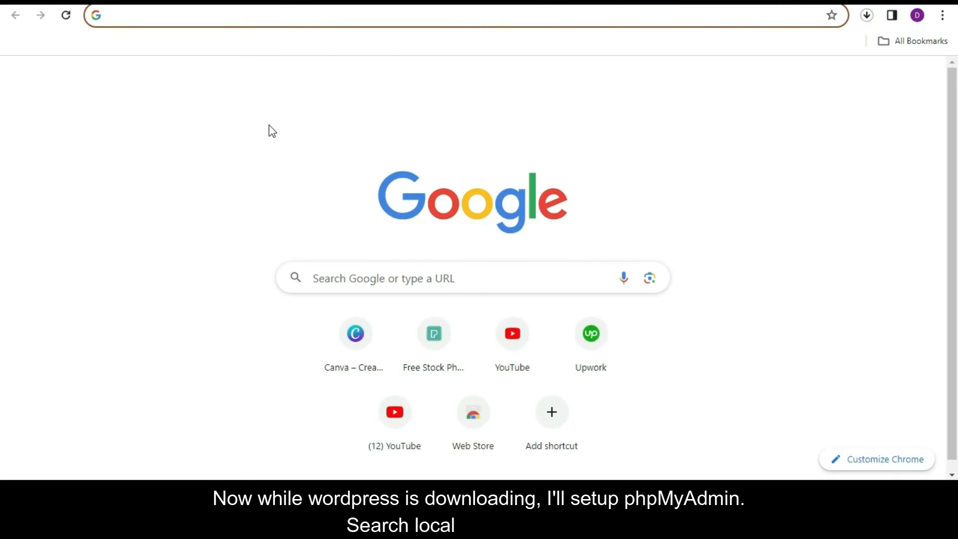
pyautogui.write('localhost/phpmyadmin')
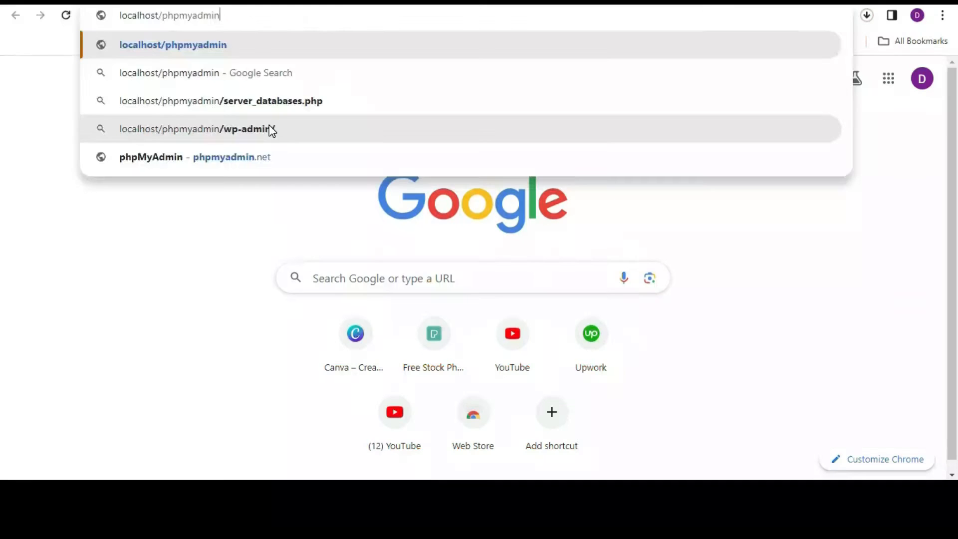
pyautogui.press('Return')
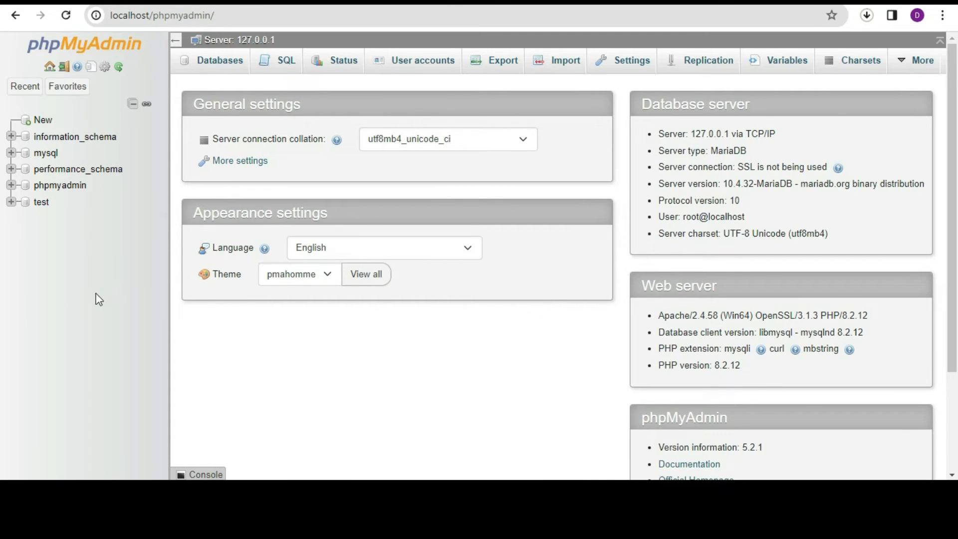
pyautogui.click(40, 124)
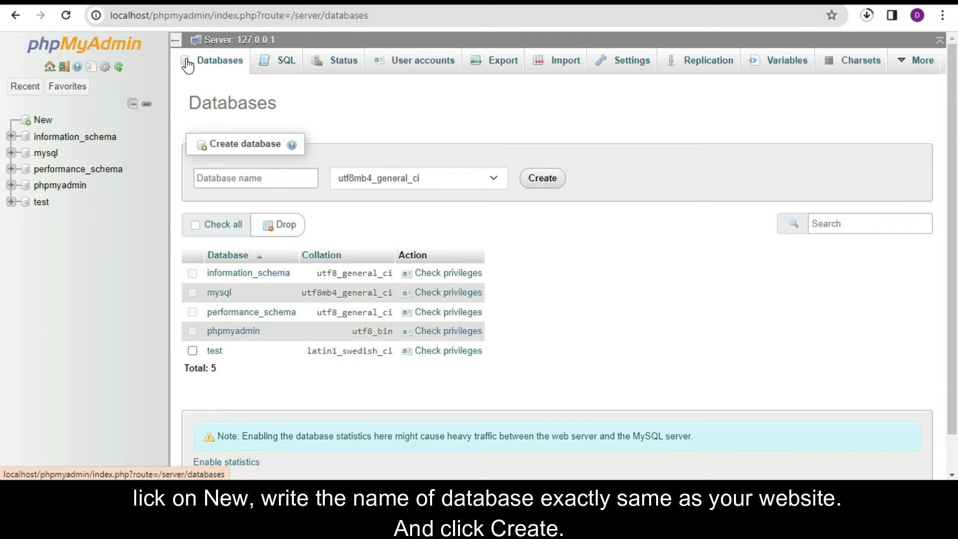
pyautogui.click(278, 182)
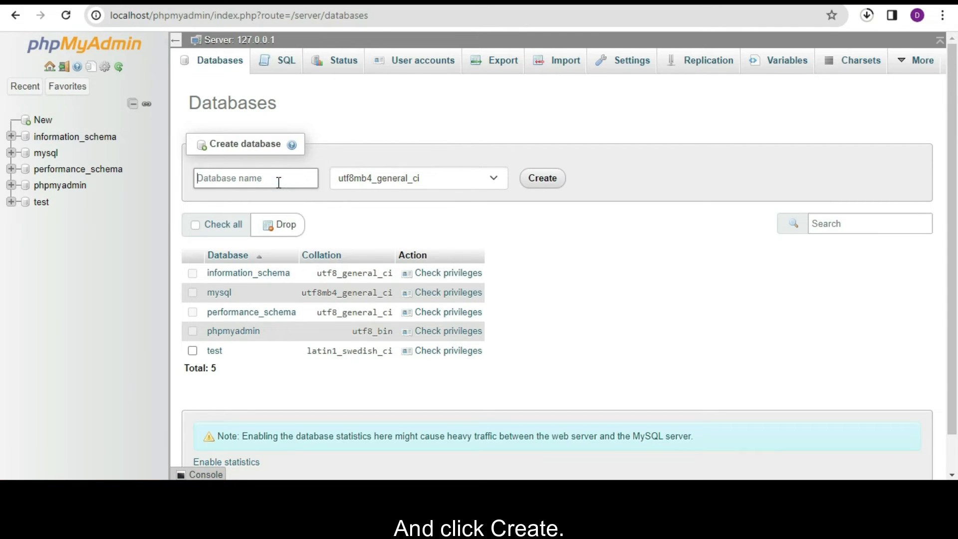
pyautogui.write('roshnira')
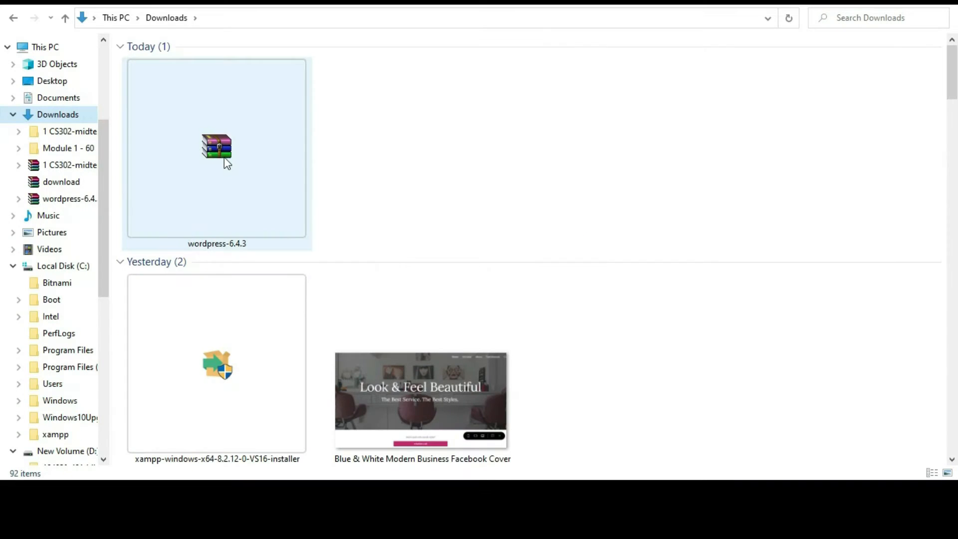
# Copy the downloaded wordpress-6.4.3 archive from Downloads
pyautogui.click(226, 158)
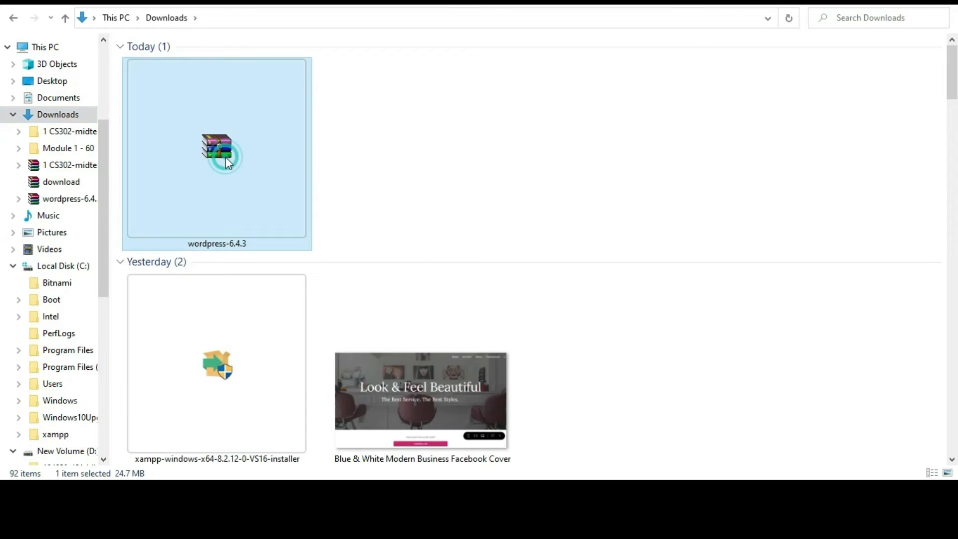
pyautogui.rightClick(227, 160)
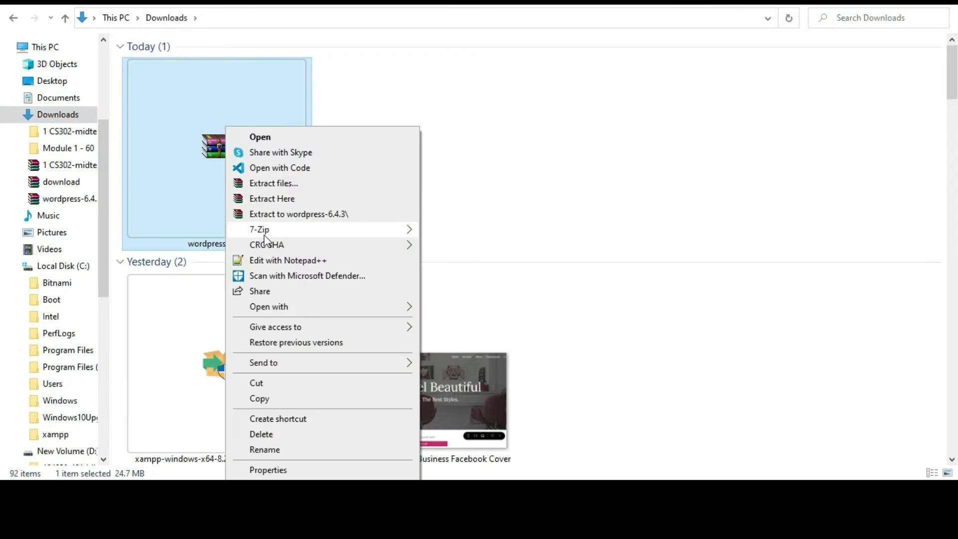
pyautogui.click(279, 399)
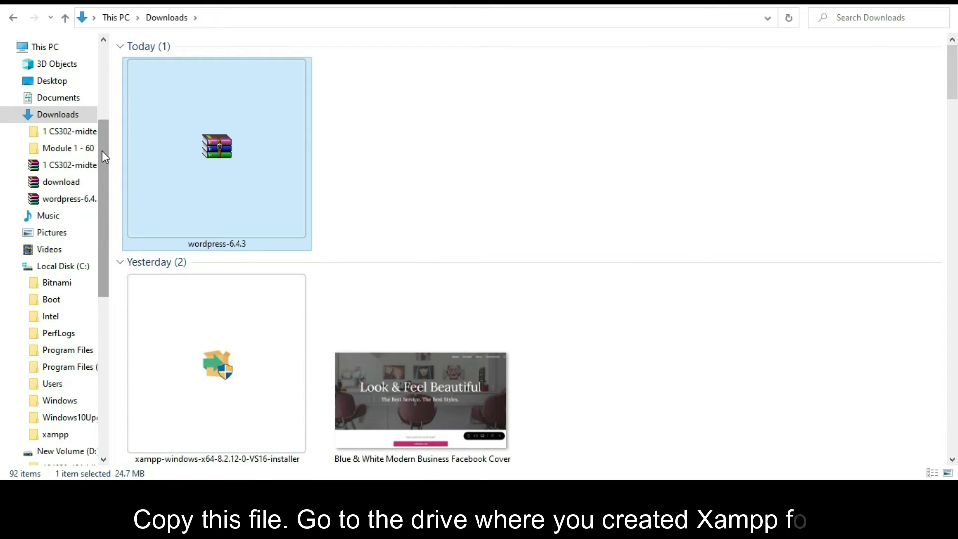
# Navigate to the E:\XAMPP\htdocs folder
pyautogui.moveTo(101, 151); pyautogui.dragTo(103, 335)
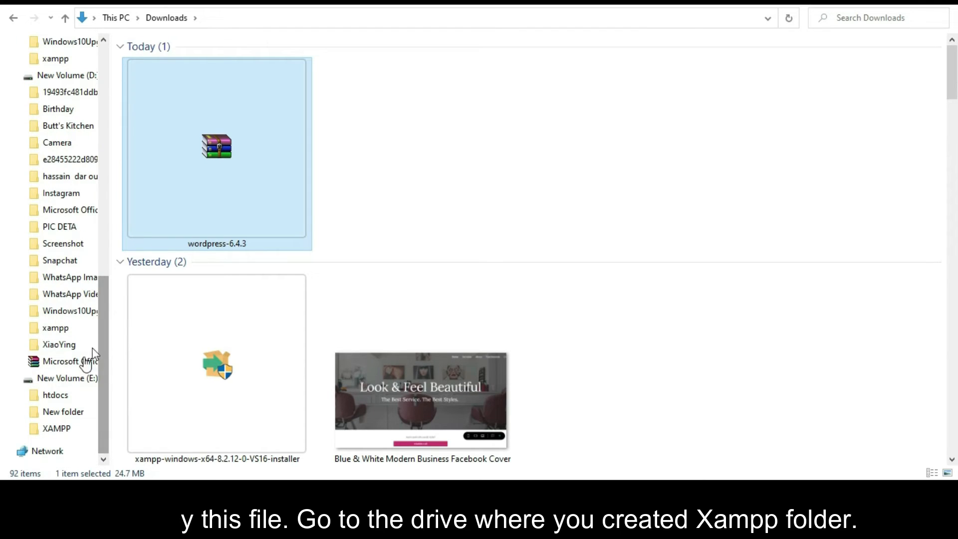
pyautogui.click(71, 381)
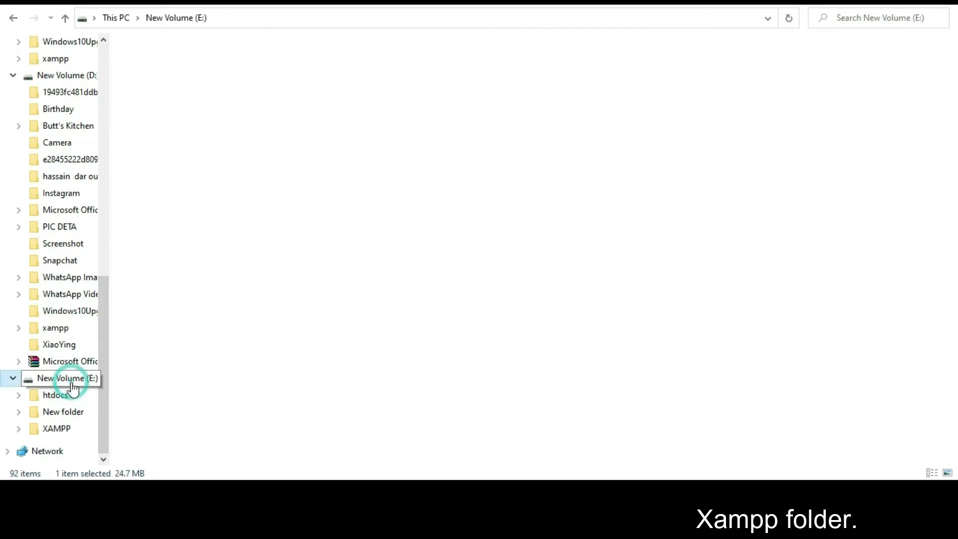
pyautogui.click(73, 387)
pyautogui.click(314, 108)
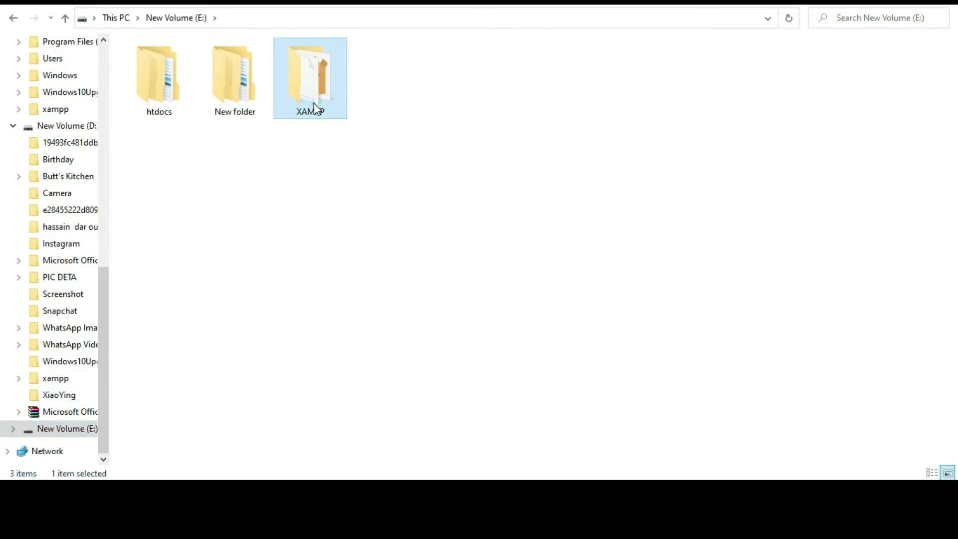
pyautogui.doubleClick(315, 109)
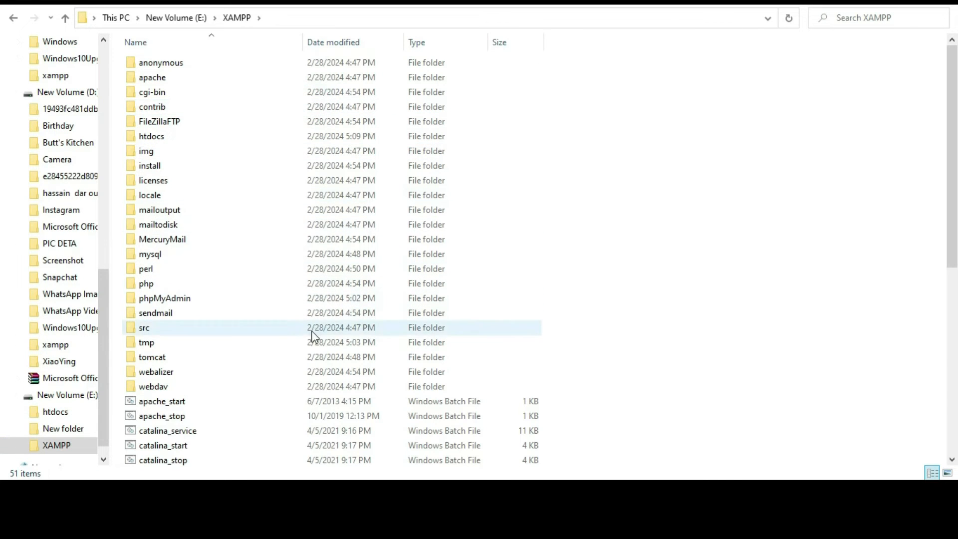
pyautogui.doubleClick(351, 140)
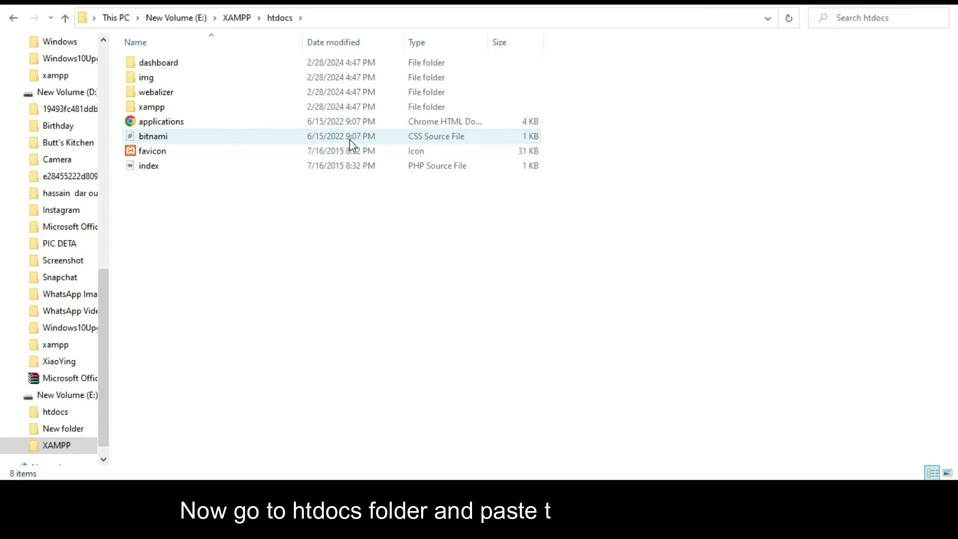
# Paste the wordpress-6.4.3 archive into htdocs and extract it there
pyautogui.rightClick(337, 208)
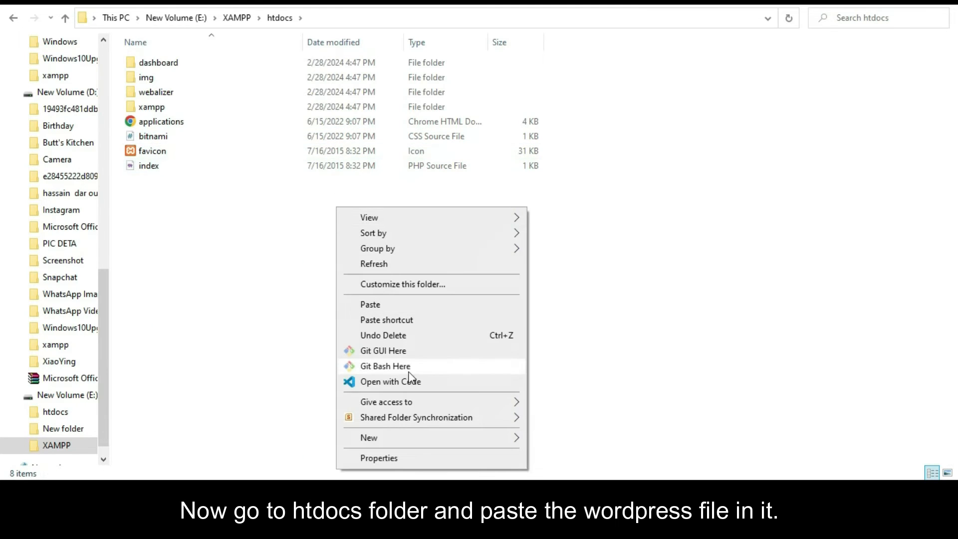
pyautogui.click(439, 305)
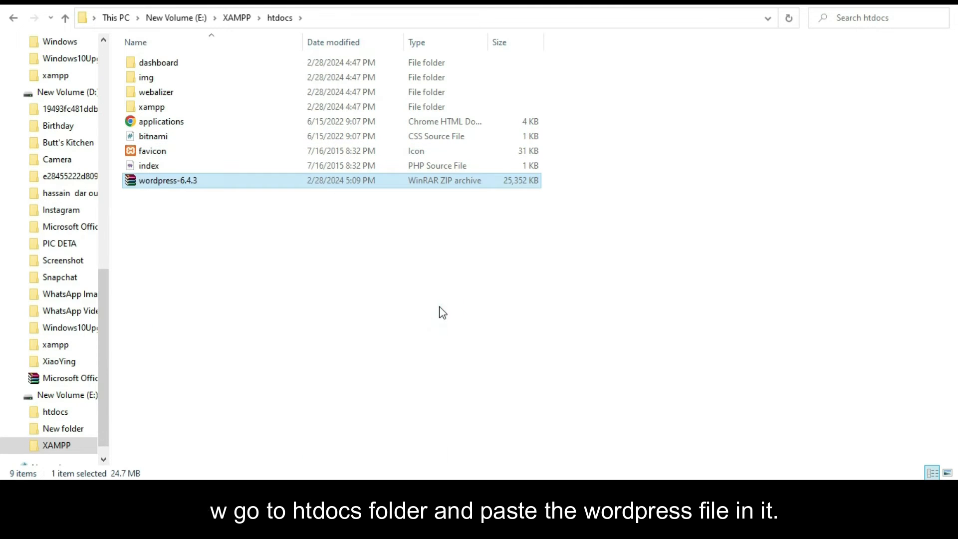
pyautogui.rightClick(343, 188)
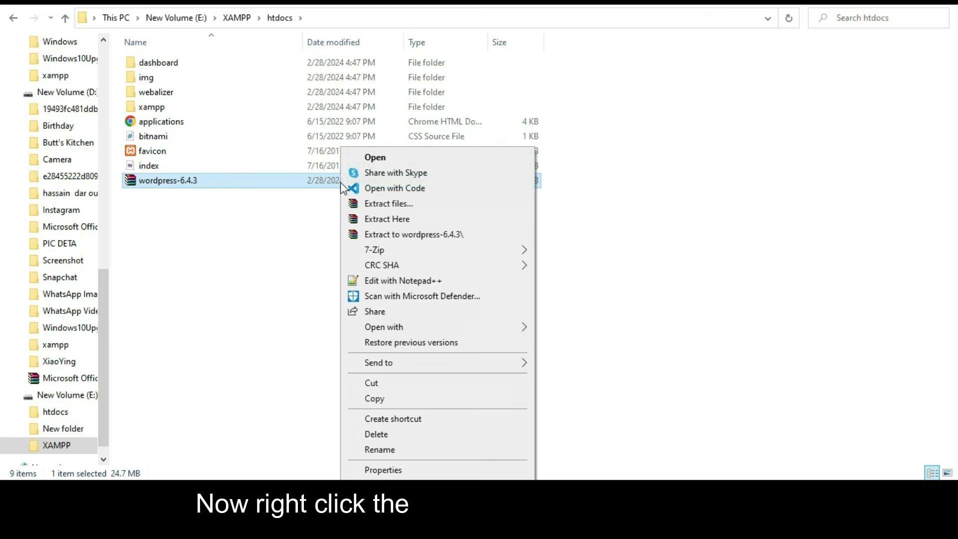
pyautogui.click(504, 220)
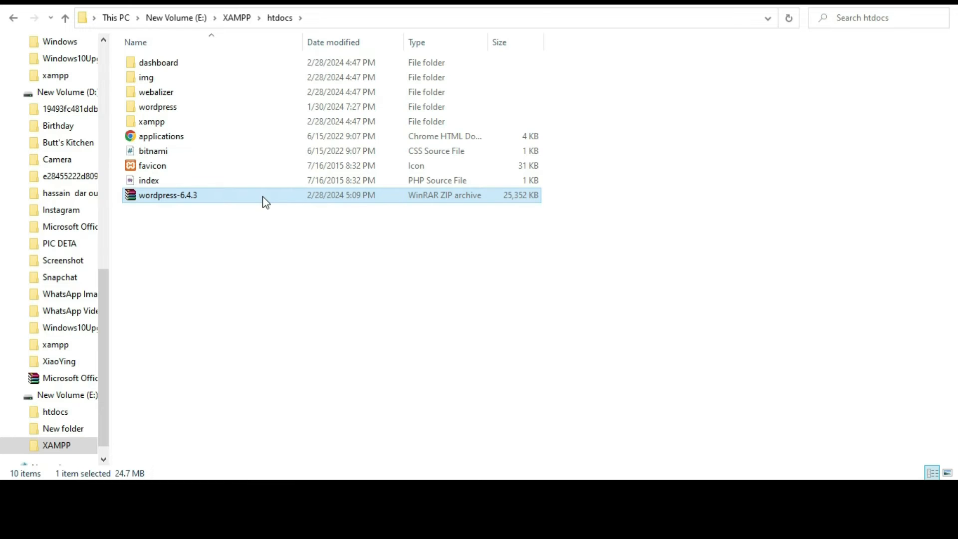
# Delete the ZIP, rename the wordpress folder to the database name, and enter its localhost address
pyautogui.press('Delete')
pyautogui.press('Escape')
pyautogui.press('Delete')
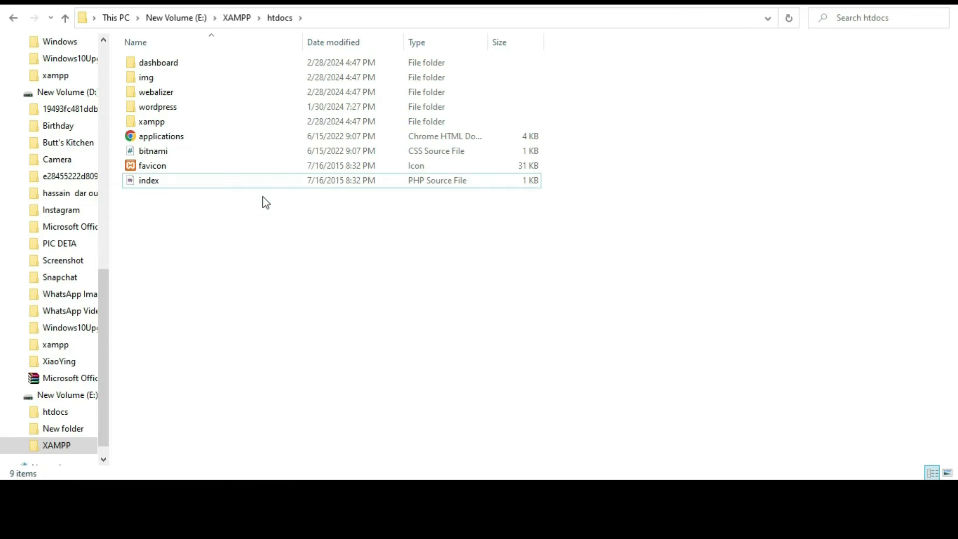
pyautogui.click(248, 110)
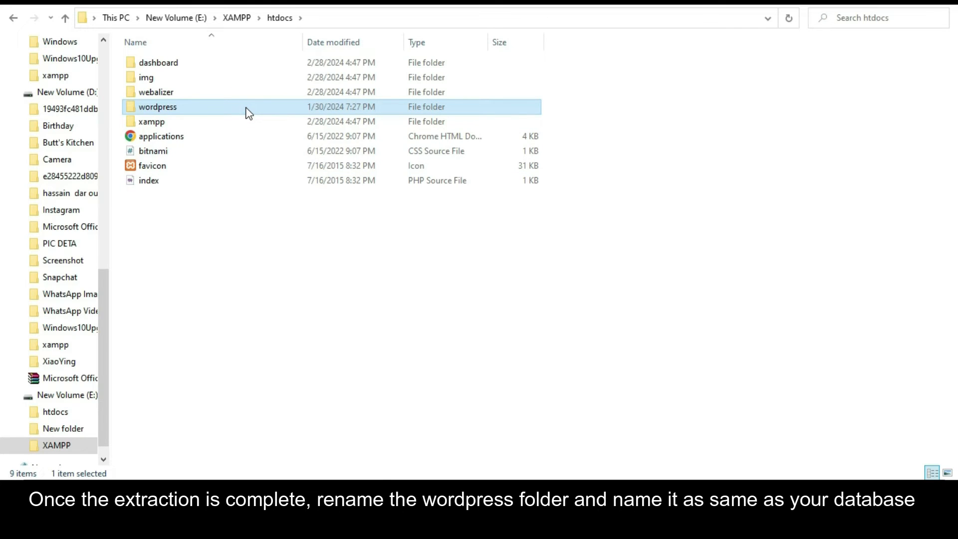
pyautogui.press('F2')
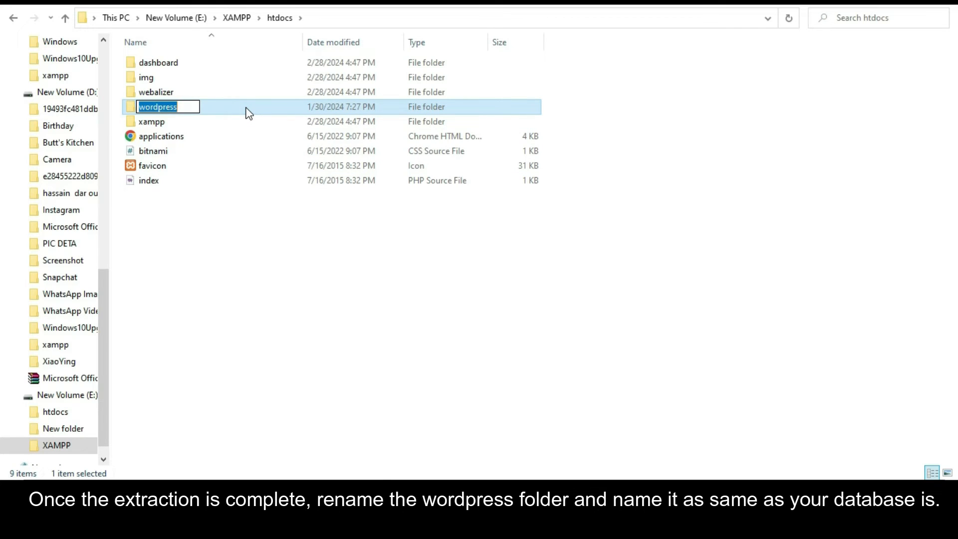
pyautogui.write('roshnirauf')
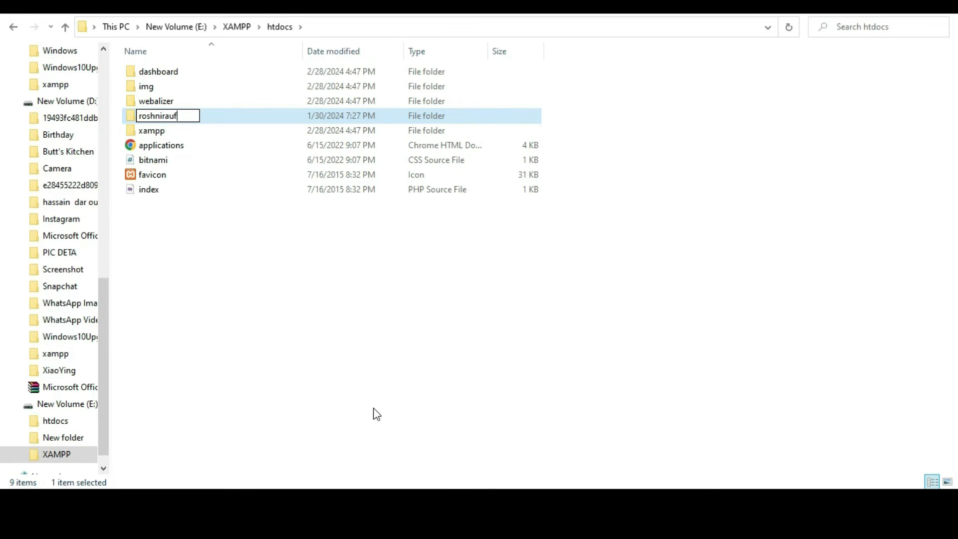
pyautogui.write('loca')
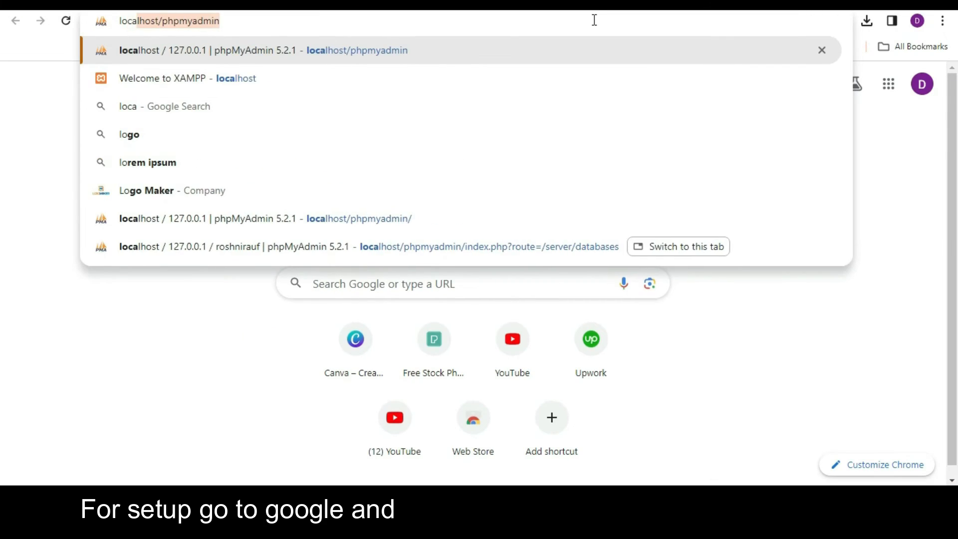
pyautogui.write('lhost/')
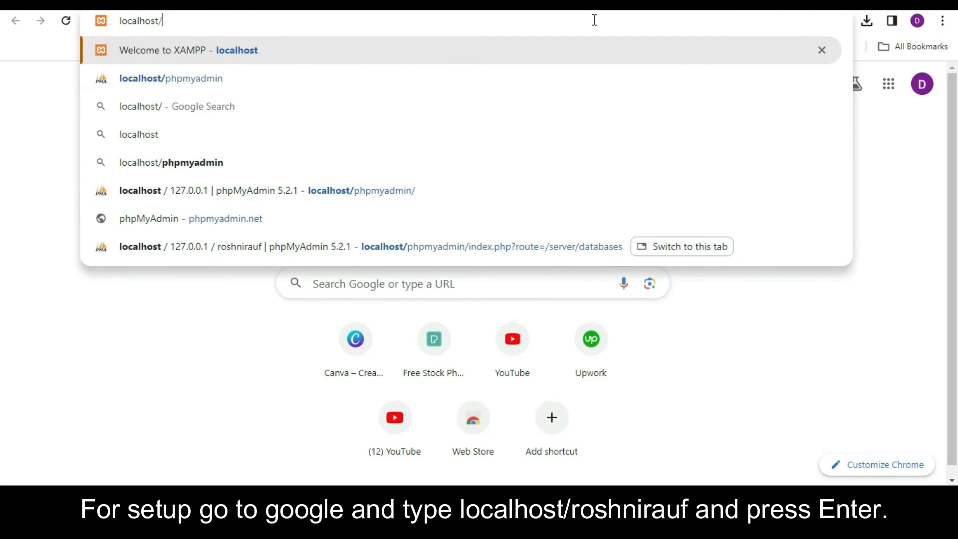
pyautogui.write('roshni')
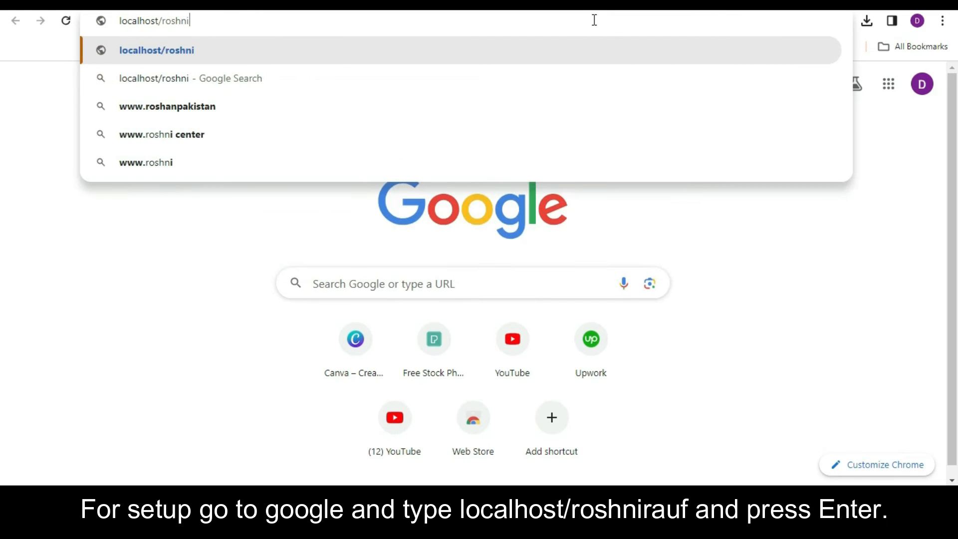
pyautogui.write('rauf')
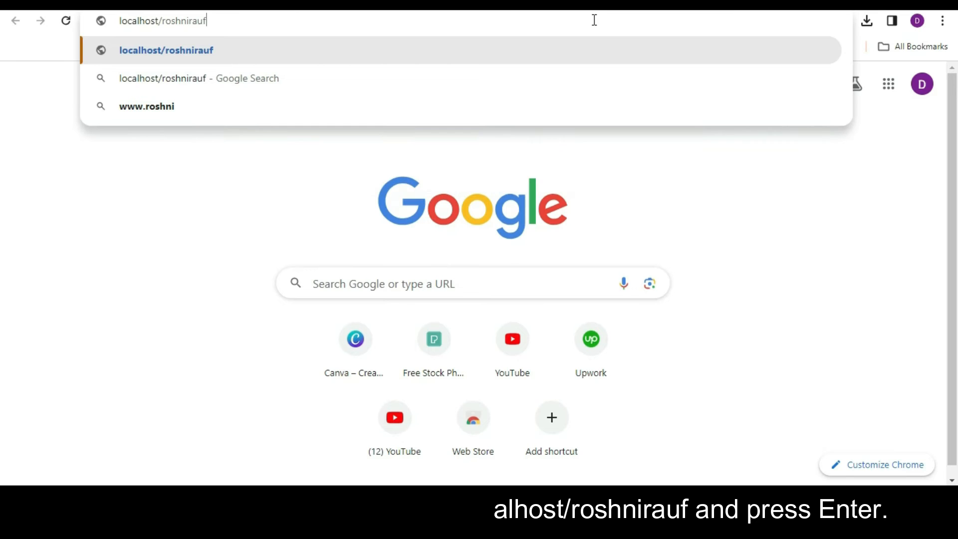
# Load the new site's localhost address and continue setup in English (United States)
pyautogui.press('Return')
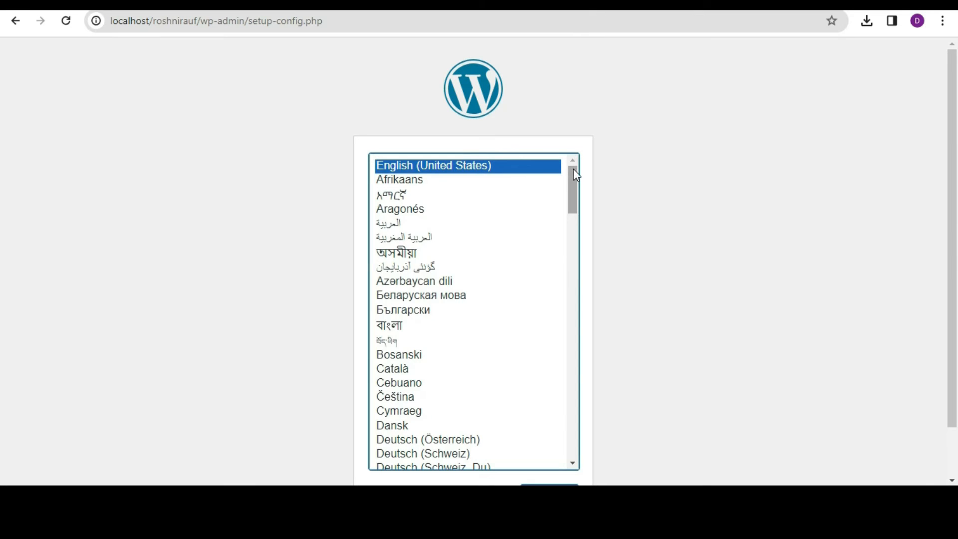
pyautogui.scroll(-2, 4, 150)
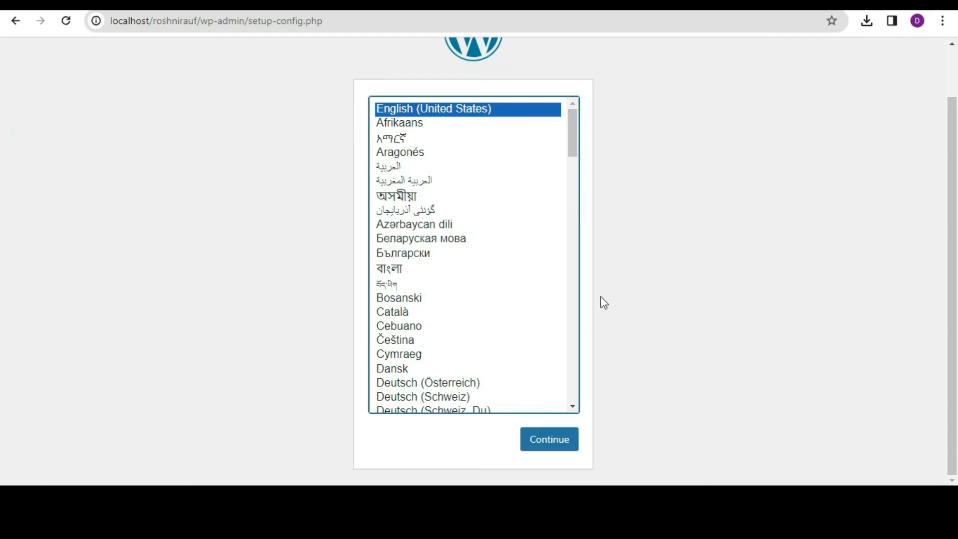
pyautogui.click(570, 438)
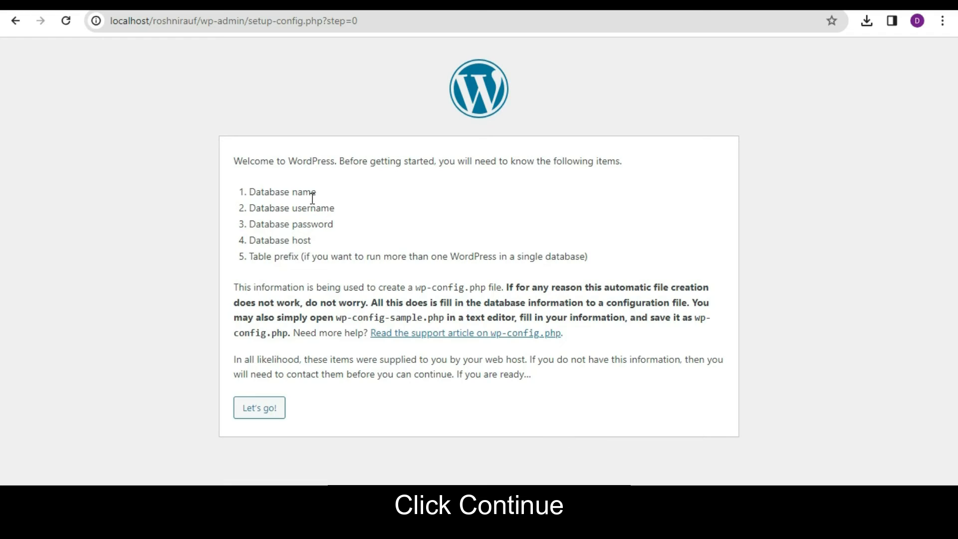
# Review the needed database name, username, password, host and table prefix, then proceed
pyautogui.moveTo(258, 191); pyautogui.dragTo(319, 215)
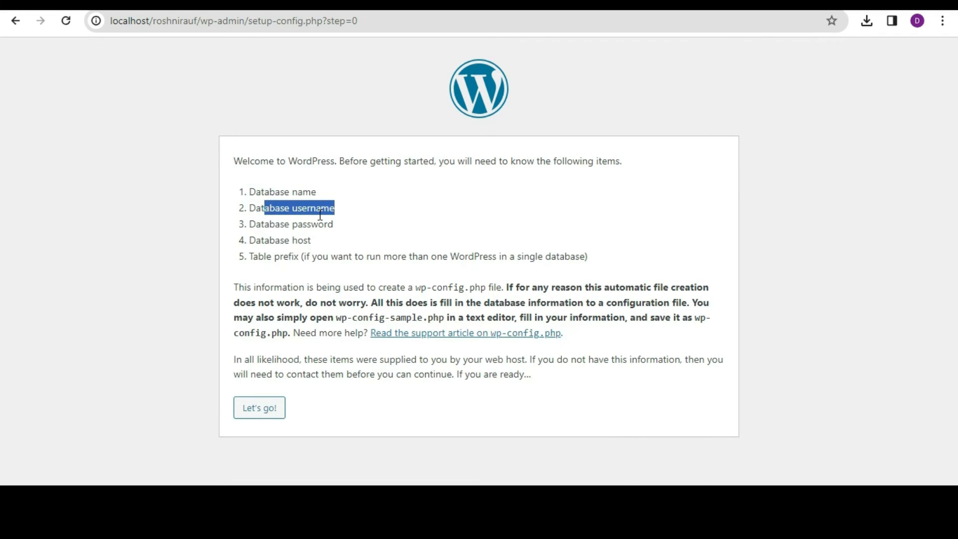
pyautogui.moveTo(263, 223); pyautogui.dragTo(329, 229)
pyautogui.moveTo(263, 240); pyautogui.dragTo(313, 243)
pyautogui.moveTo(261, 259); pyautogui.dragTo(614, 265)
pyautogui.click(627, 232)
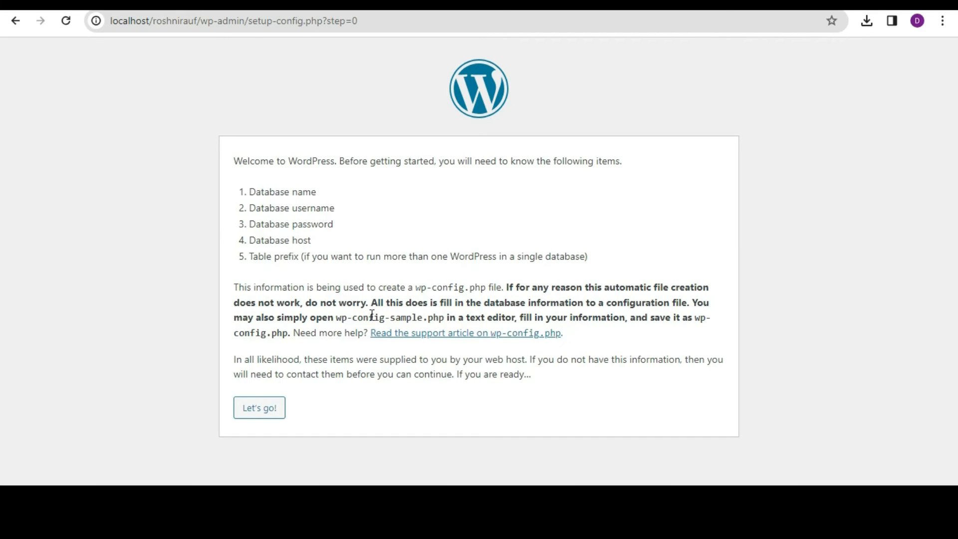
pyautogui.click(268, 414)
# Enter the database name and username root, keep host localhost and prefix wp_, and submit
pyautogui.moveTo(956, 84); pyautogui.dragTo(955, 130)
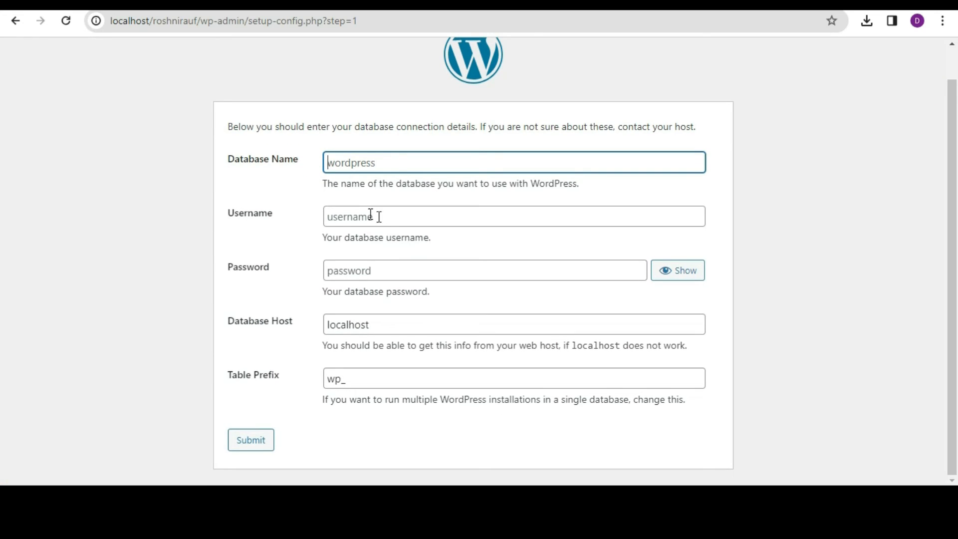
pyautogui.click(398, 158)
pyautogui.write('roshni')
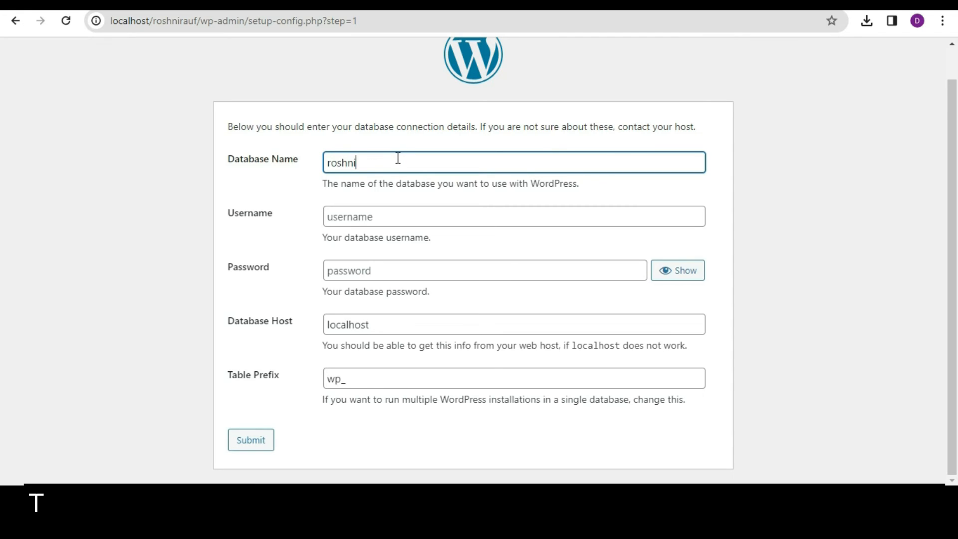
pyautogui.write('rauf')
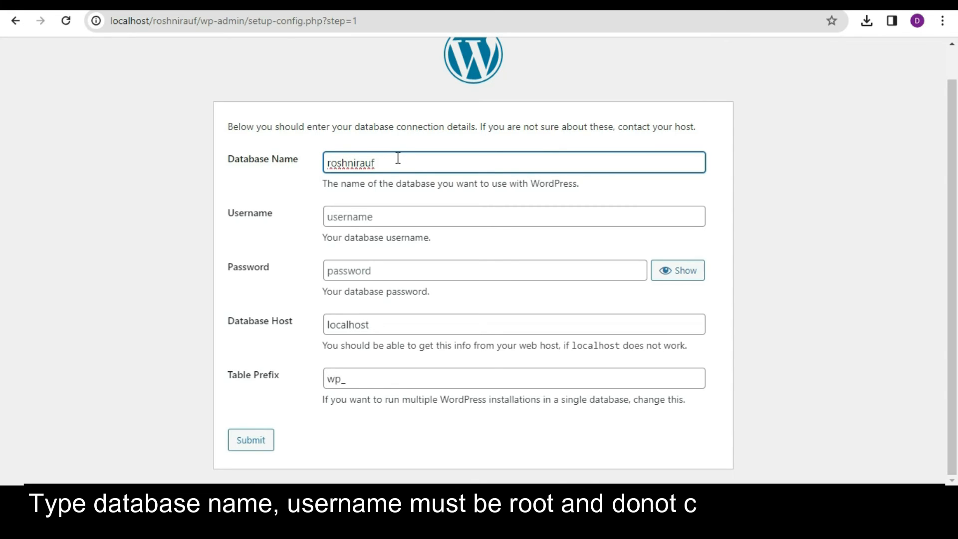
pyautogui.click(409, 219)
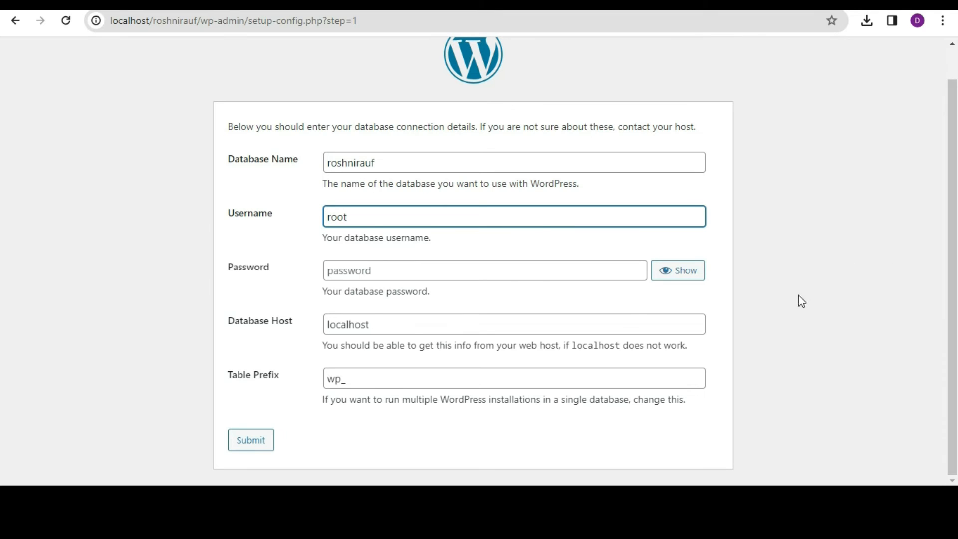
pyautogui.click(427, 325)
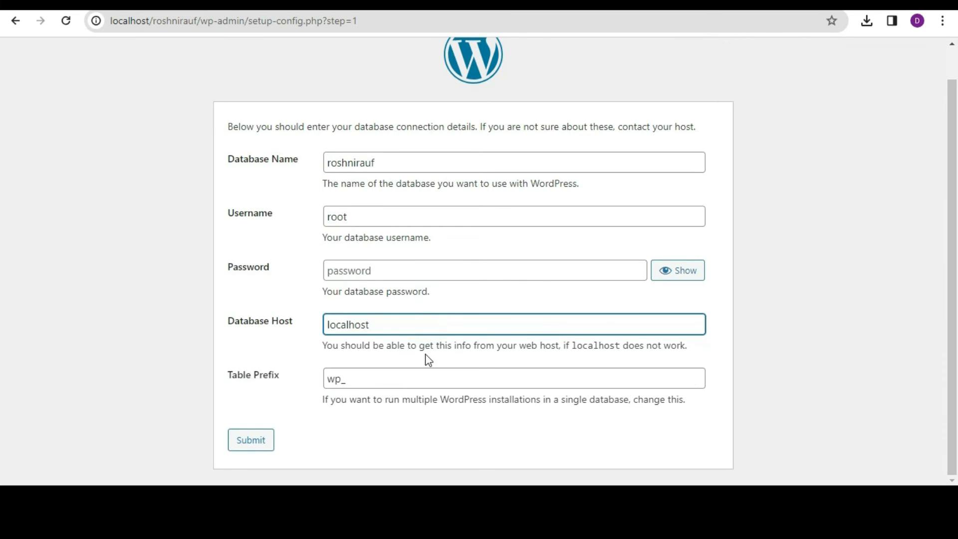
pyautogui.click(435, 378)
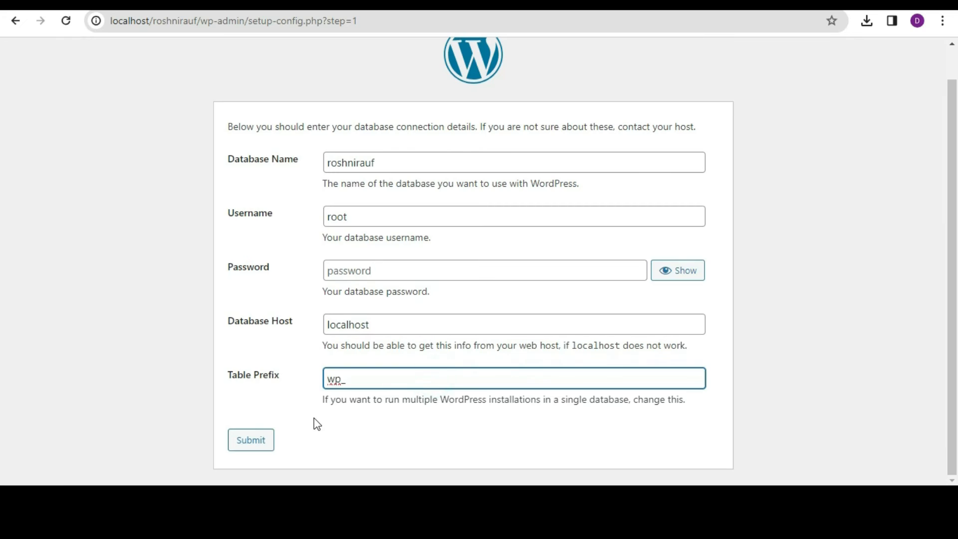
pyautogui.click(271, 441)
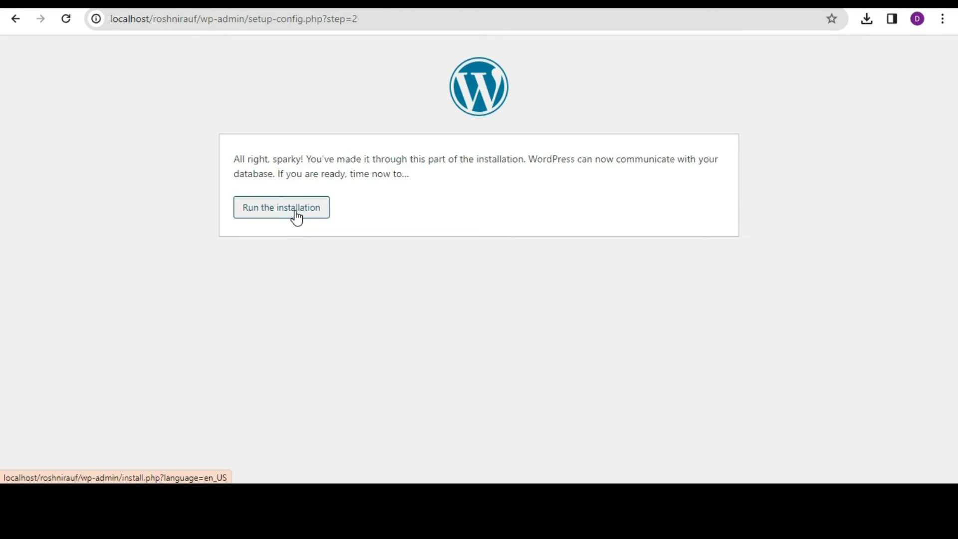
# Install WordPress with the site title and admin username, keeping the generated strong password
pyautogui.click(295, 208)
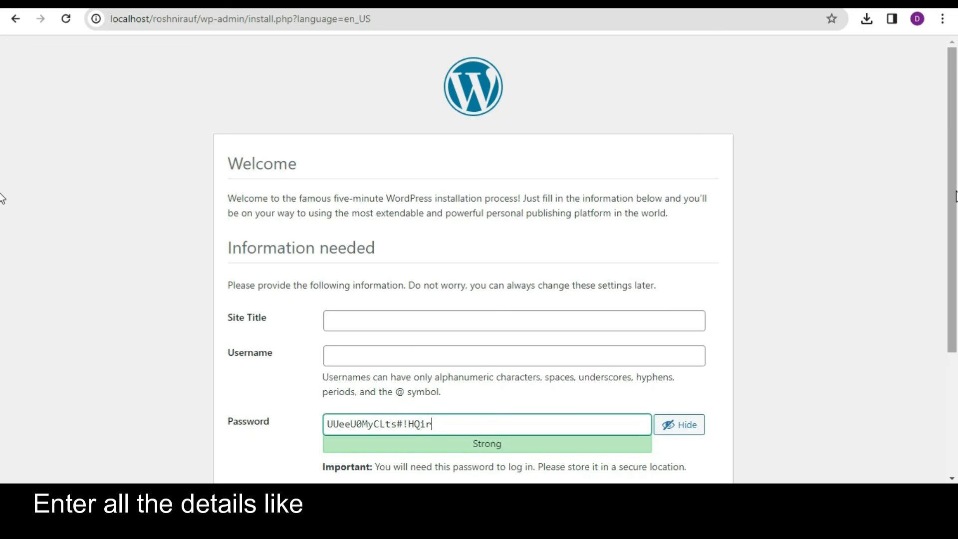
pyautogui.scroll(-4, 1, 200)
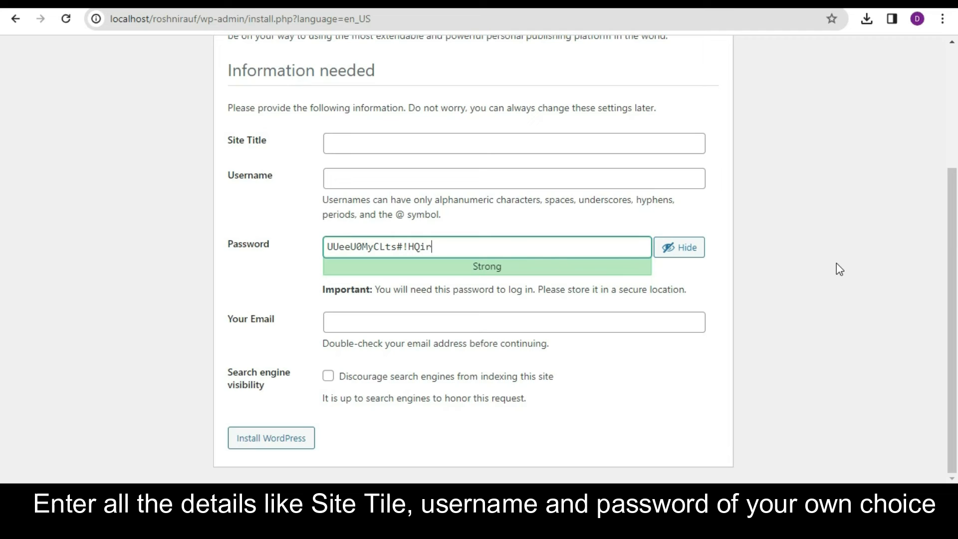
pyautogui.click(595, 143)
pyautogui.write('r')
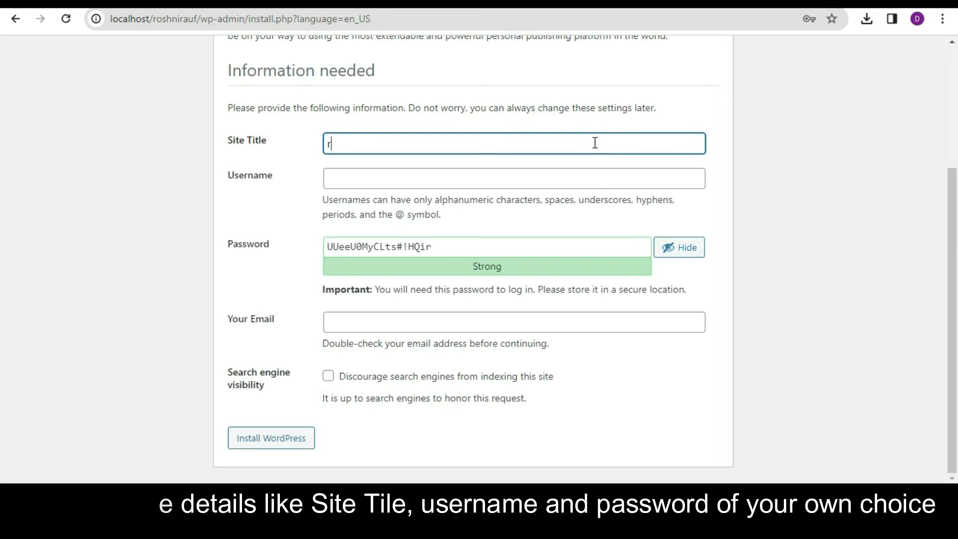
pyautogui.write('oshnira')
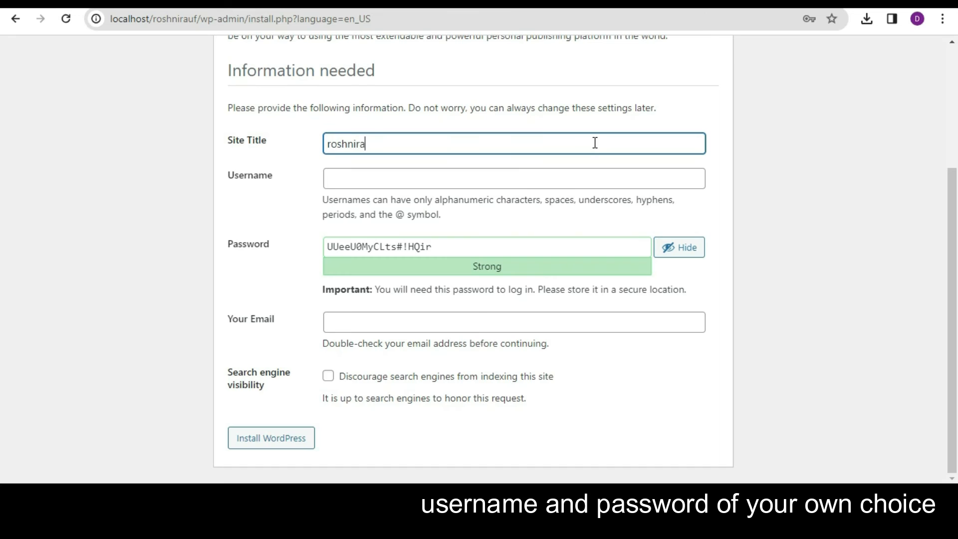
pyautogui.write('uf')
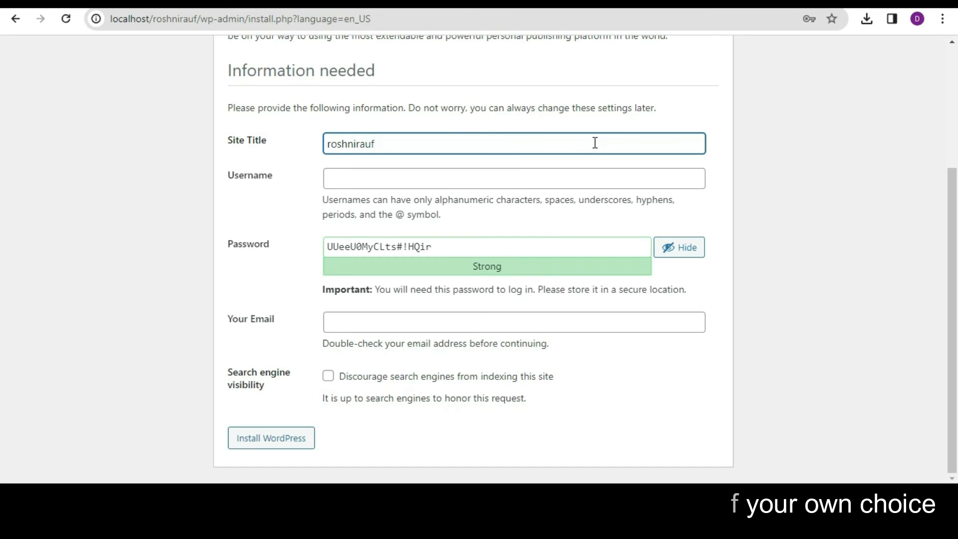
pyautogui.click(508, 181)
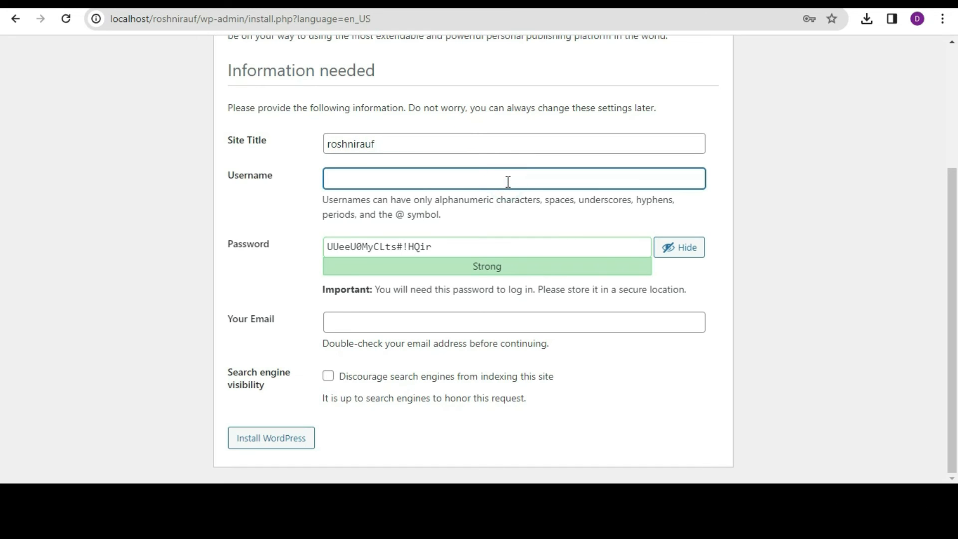
pyautogui.write('roshni')
pyautogui.press('Tab')
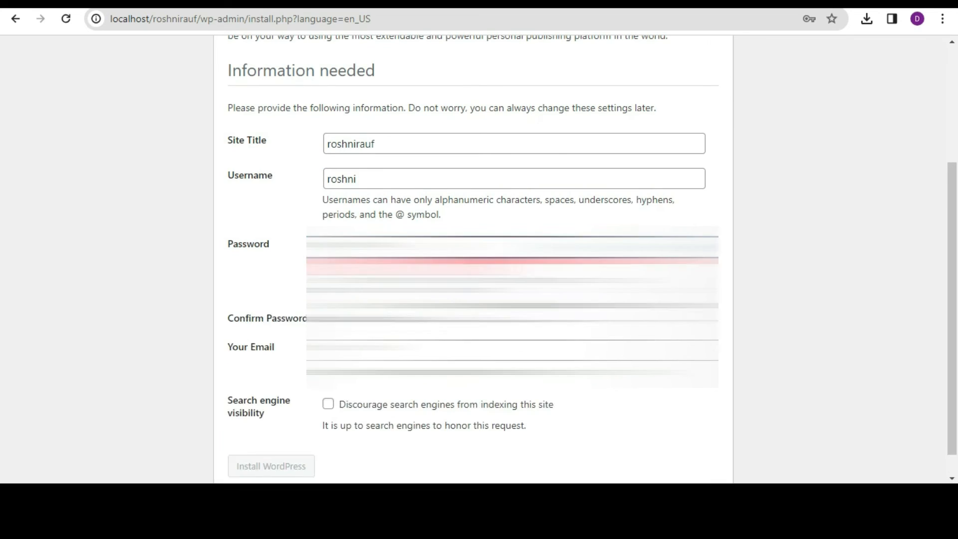
pyautogui.click(297, 441)
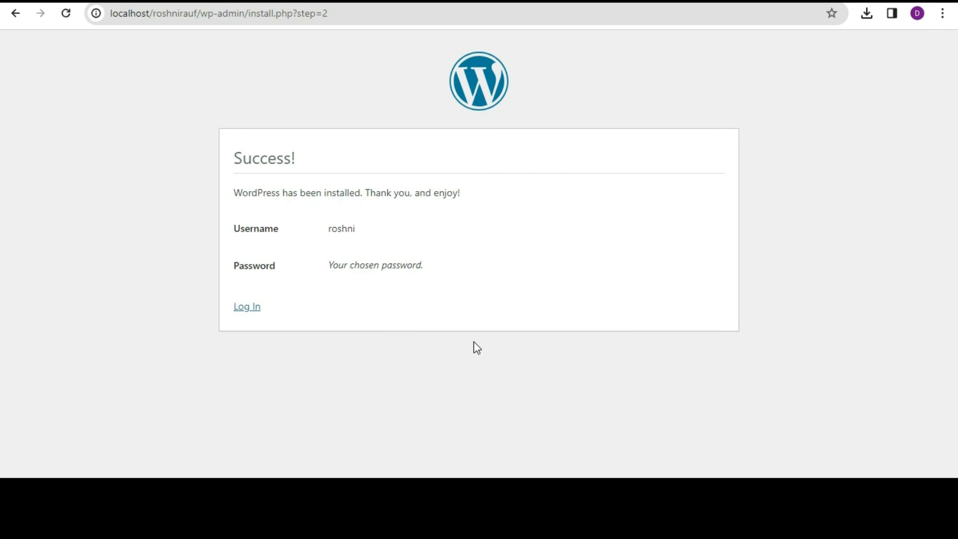
# Log in with the admin username and password, with Remember Me ticked
pyautogui.click(256, 309)
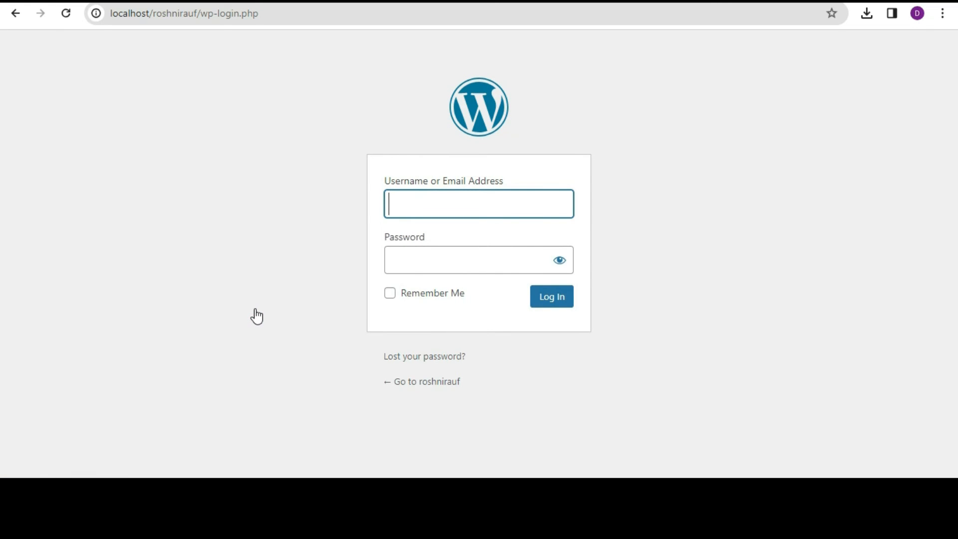
pyautogui.write('roshni')
pyautogui.click(430, 266)
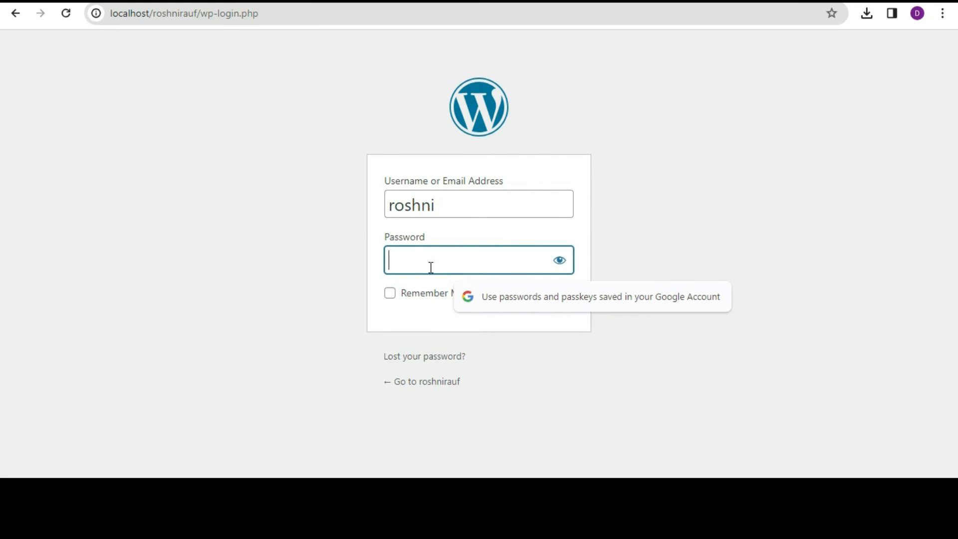
pyautogui.write('••••')
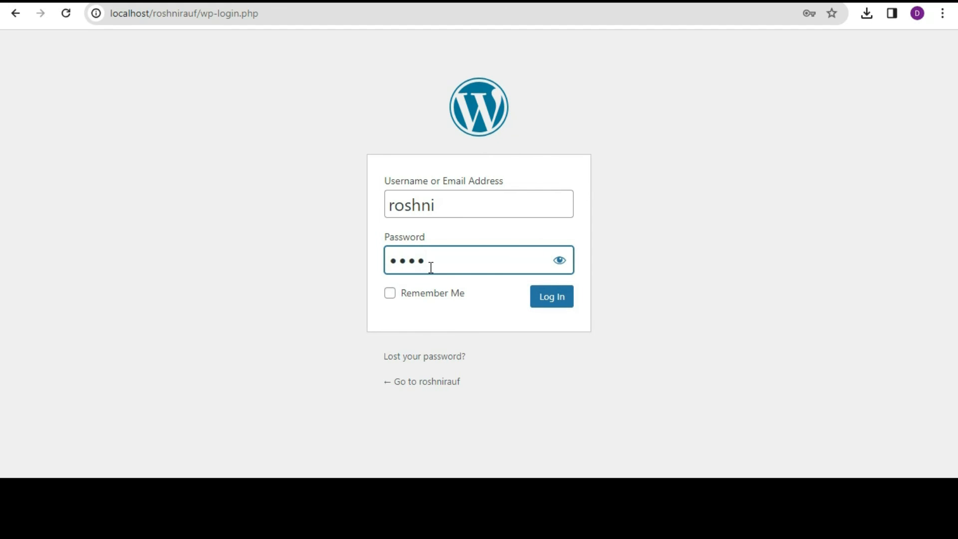
pyautogui.write('••••••')
pyautogui.click(389, 294)
pyautogui.click(554, 299)
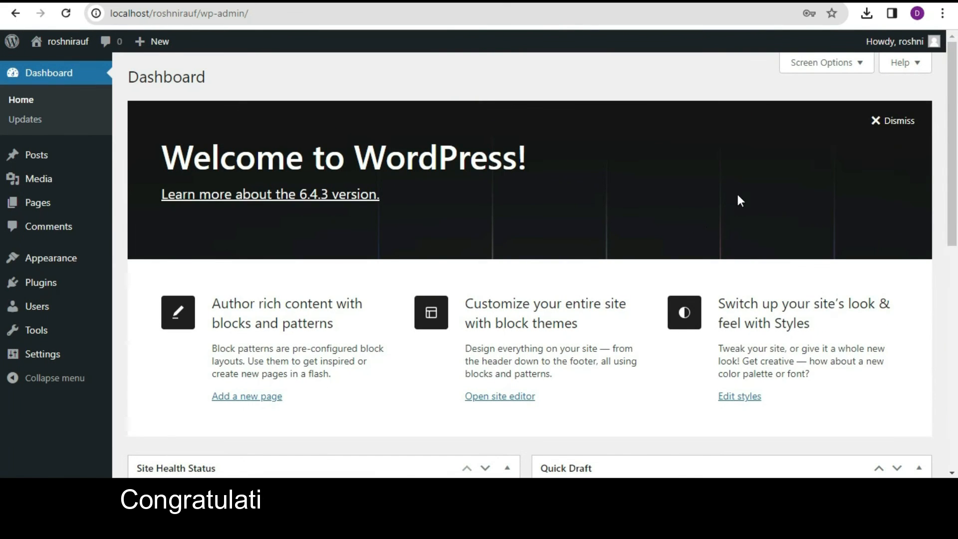
# In Screen Options, untick Site Health Status, At a Glance, Activity, Quick Draft, Events and News, and Welcome
pyautogui.scroll(-6, 2, 254)
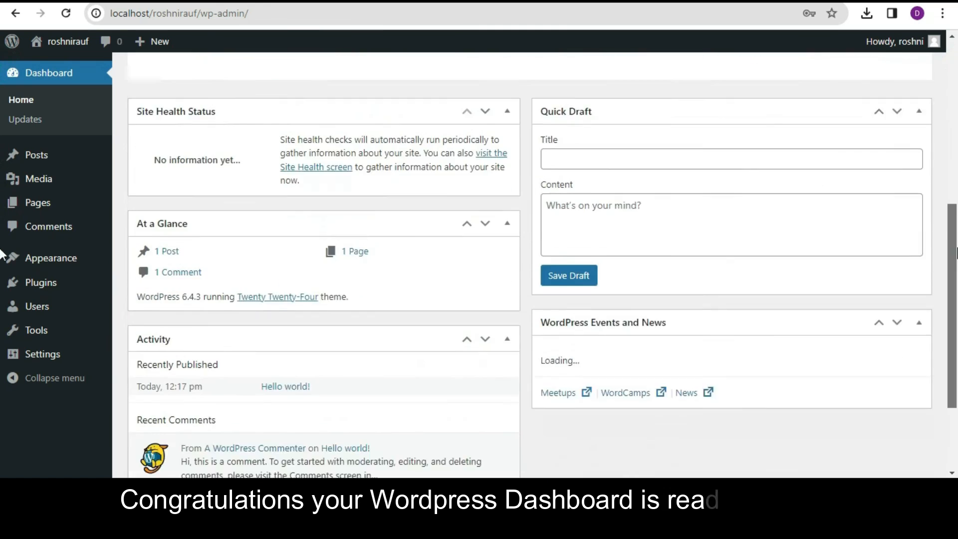
pyautogui.scroll(-3, 2, 254)
pyautogui.scroll(10, 2, 74)
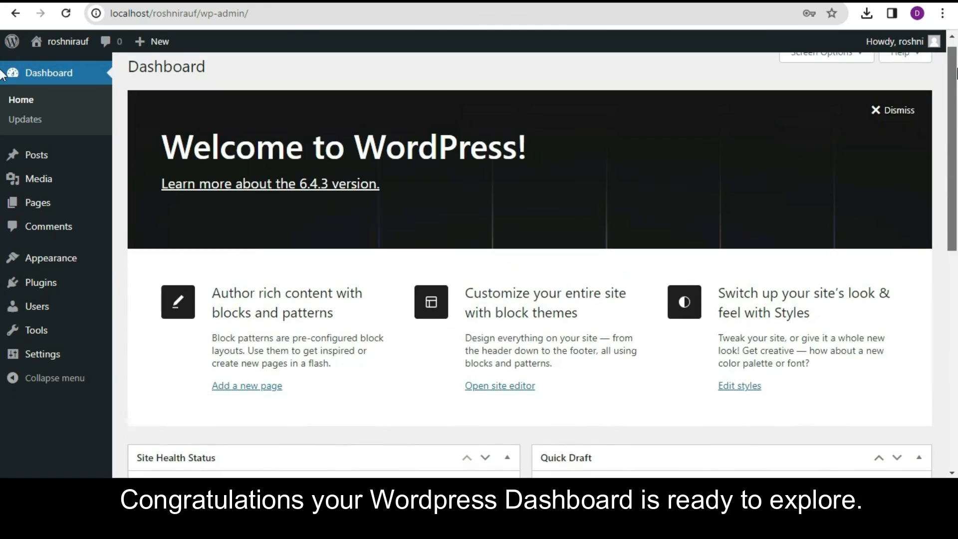
pyautogui.moveTo(883, 41)
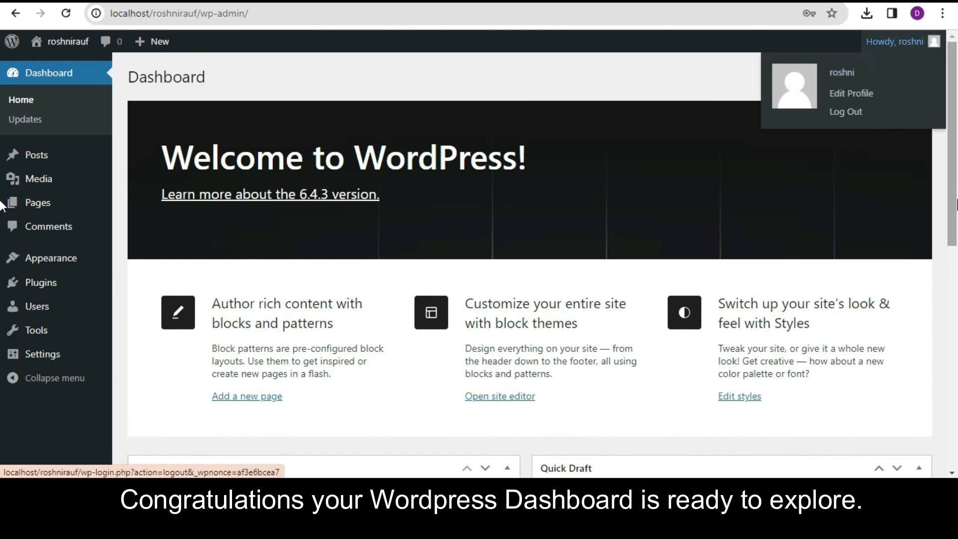
pyautogui.click(862, 63)
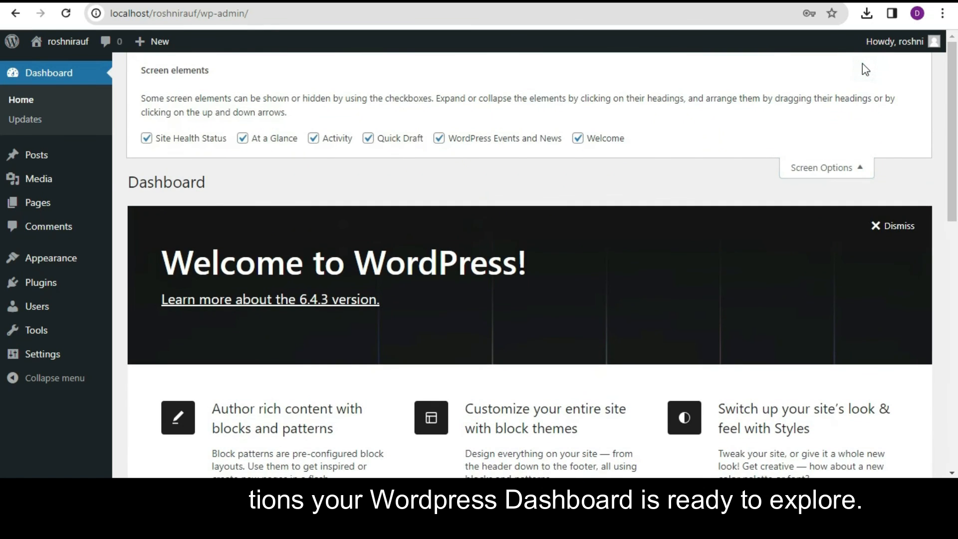
pyautogui.click(148, 139)
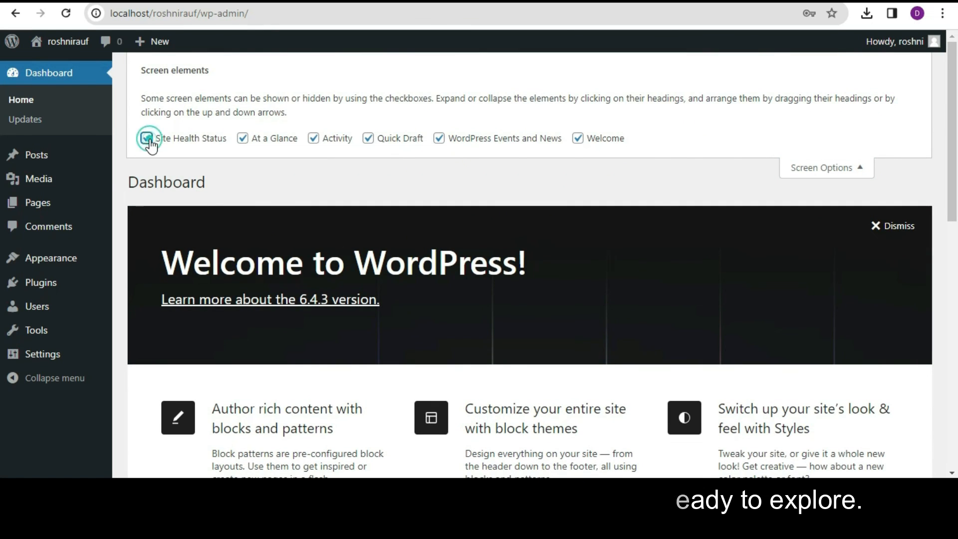
pyautogui.click(242, 138)
pyautogui.click(312, 141)
pyautogui.click(369, 140)
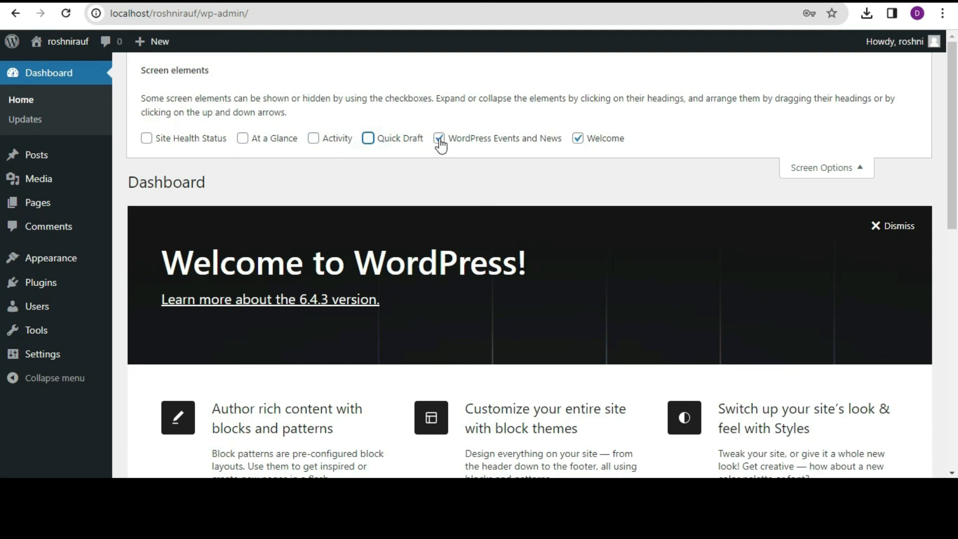
pyautogui.click(439, 140)
pyautogui.click(579, 139)
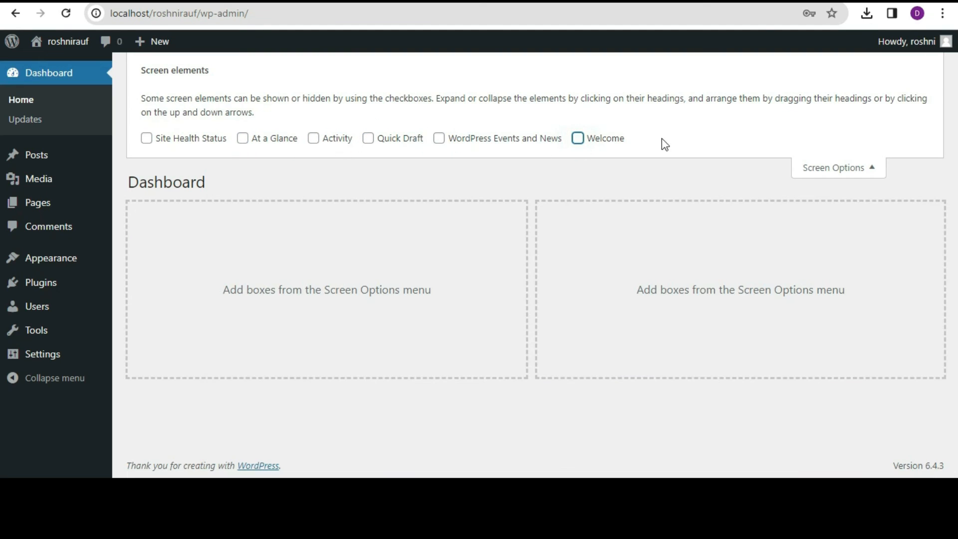
pyautogui.click(867, 172)
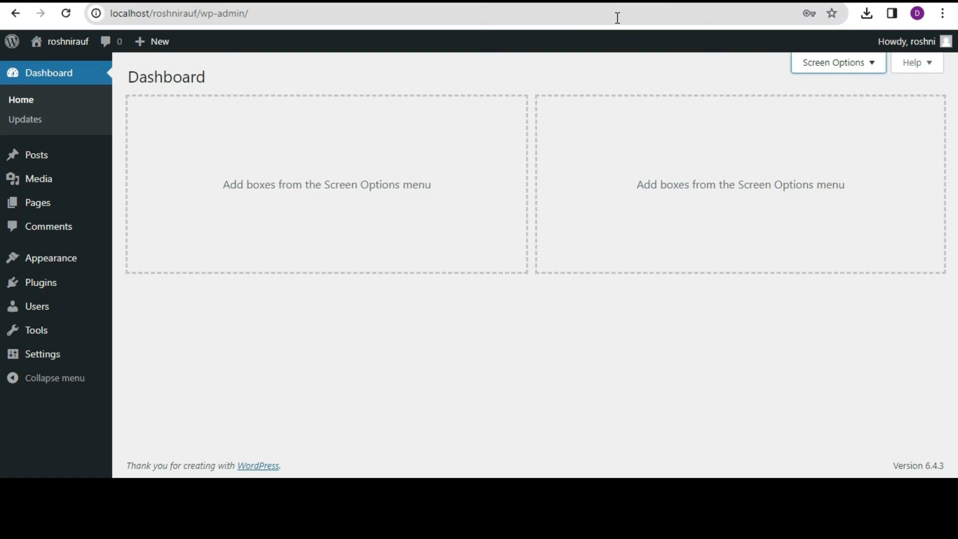
pyautogui.moveTo(61, 45)
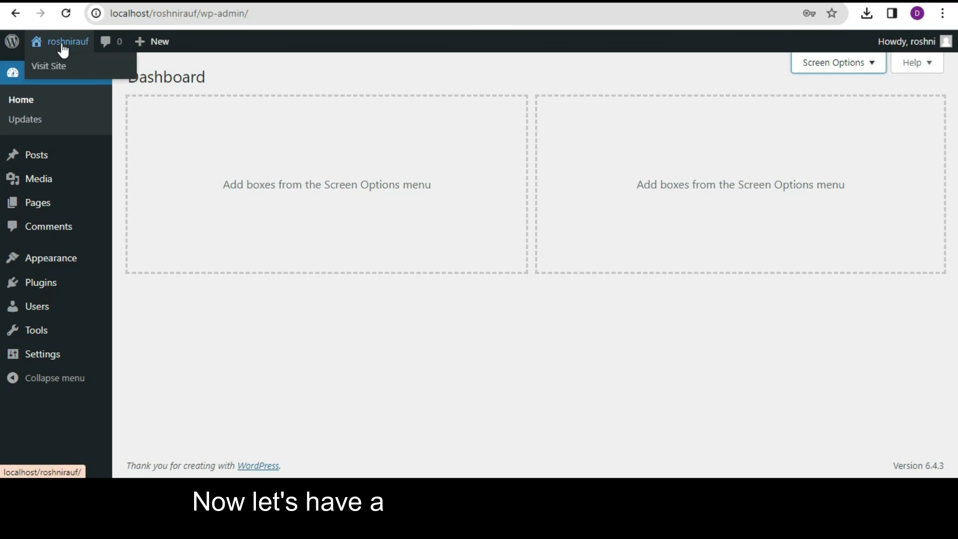
pyautogui.rightClick(60, 63)
pyautogui.click(82, 79)
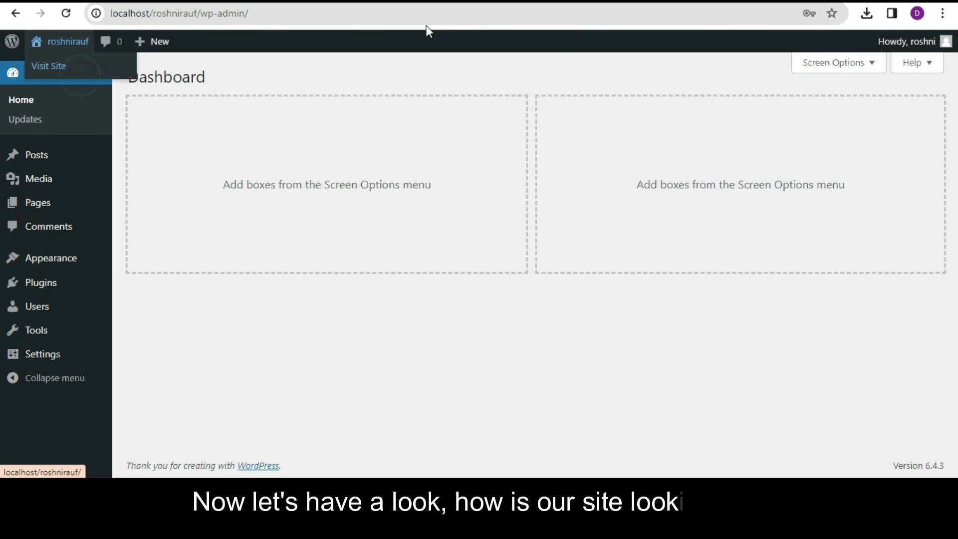
pyautogui.hotkey('ctrl', 'Tab')
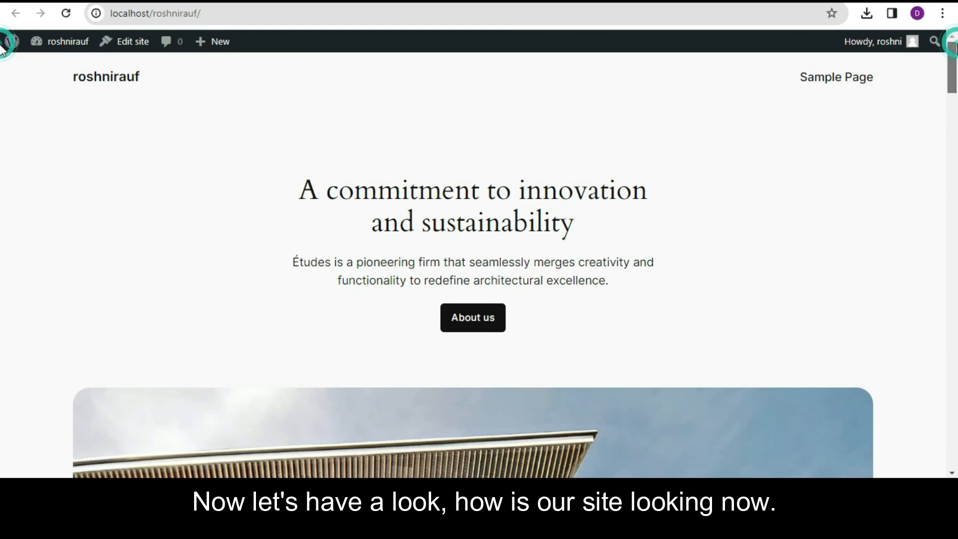
pyautogui.scroll(-2, 2, 61)
pyautogui.scroll(-15, 2, 61)
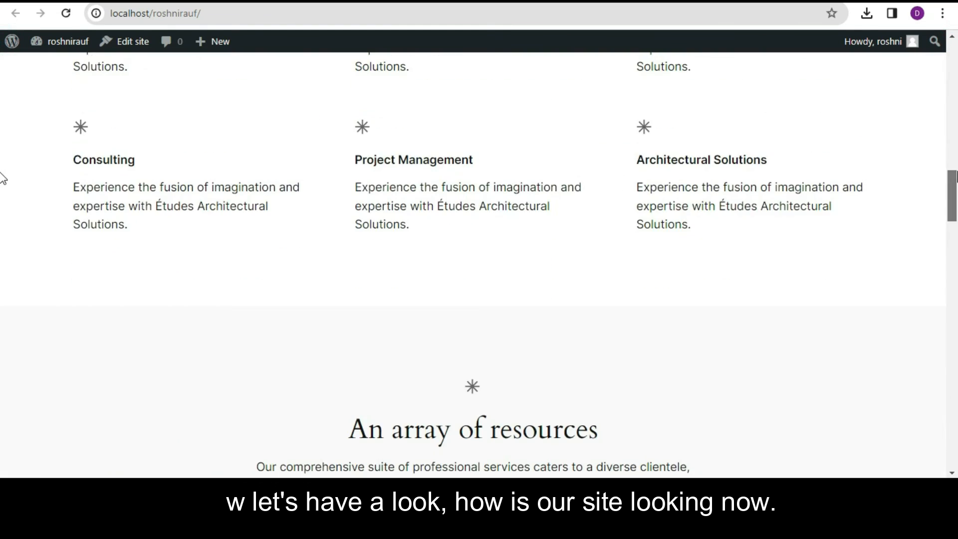
pyautogui.scroll(-5, 3, 259)
pyautogui.scroll(20, 934, 145)
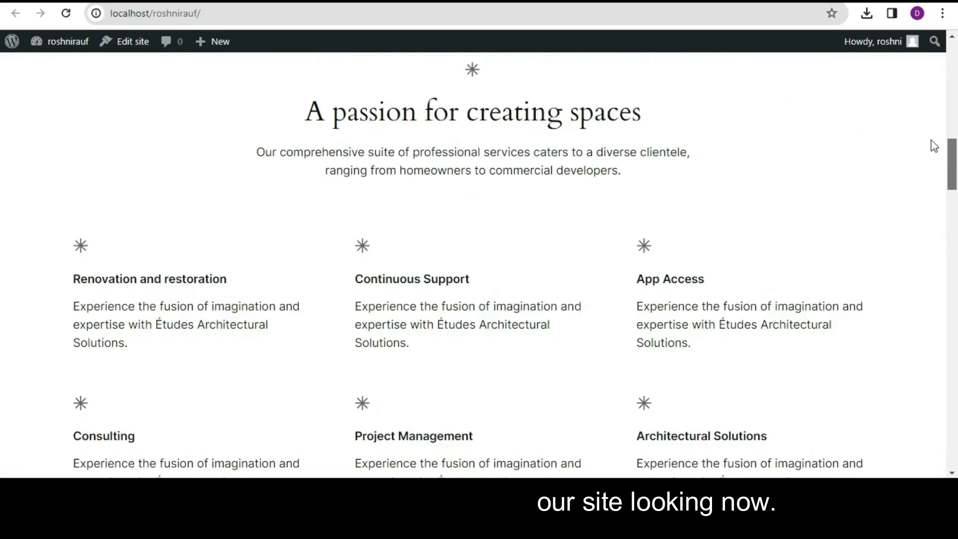
pyautogui.scroll(5, 934, 71)
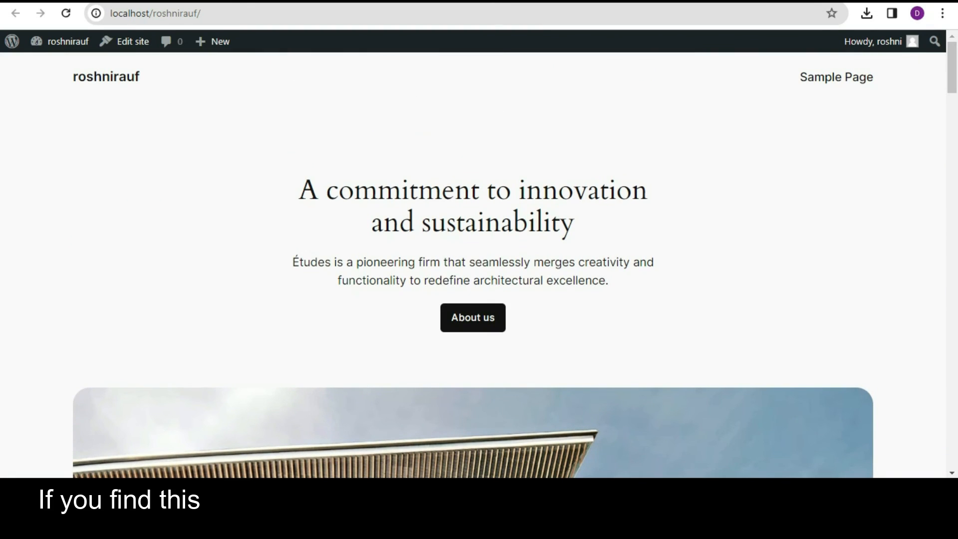
pyautogui.click(102, 80)
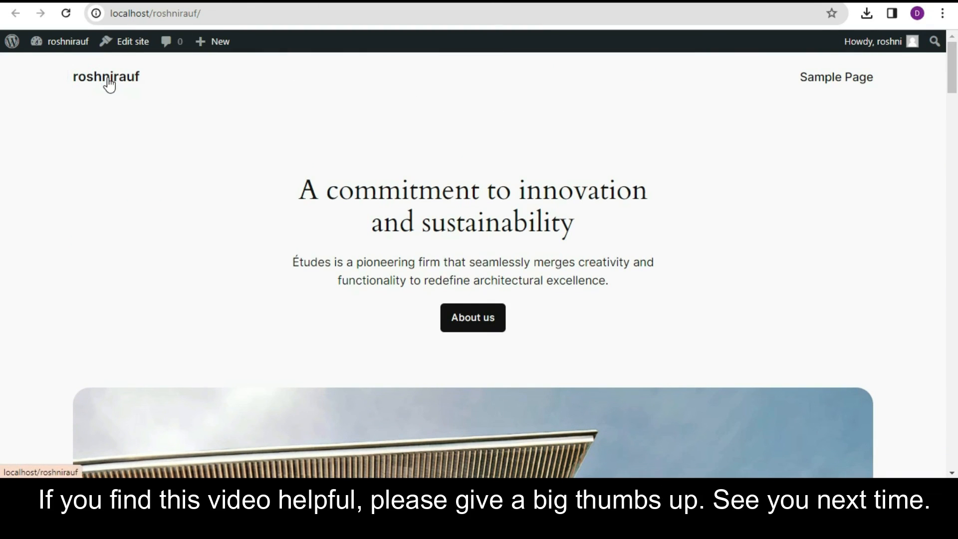
pyautogui.click(200, 1)
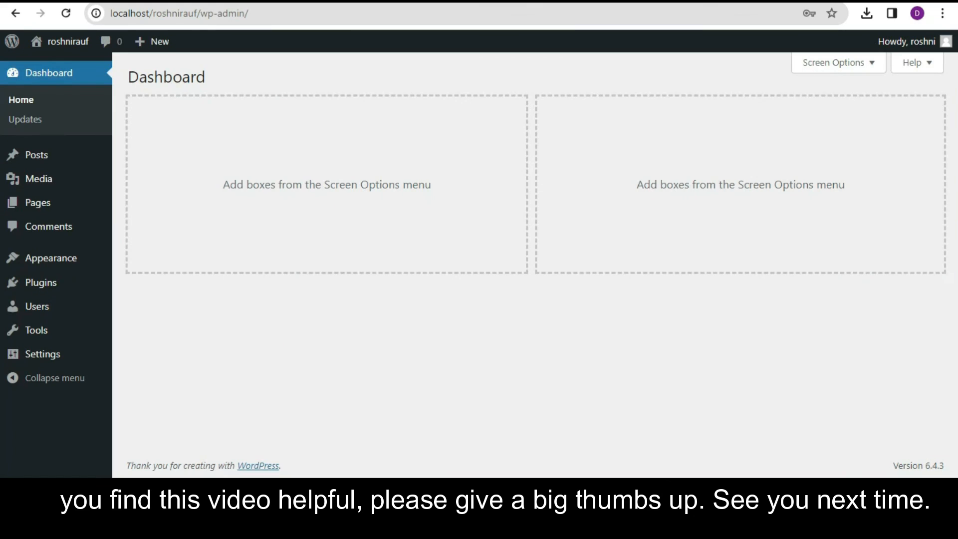